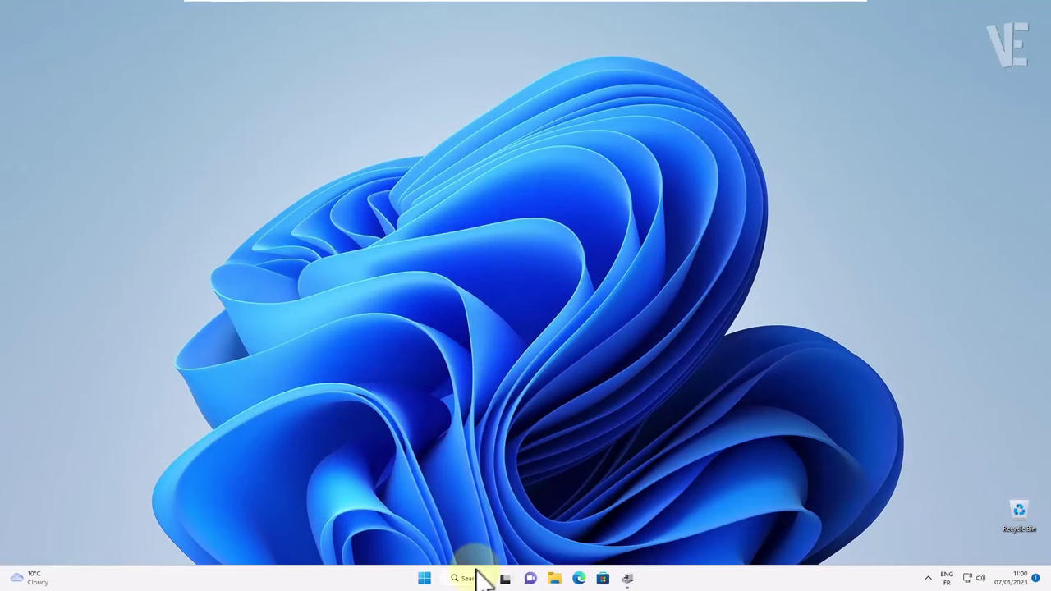
Search Windows for Control Panel, open it and show its items as large icons
{"action": "left_click", "coordinate": [472, 579]}
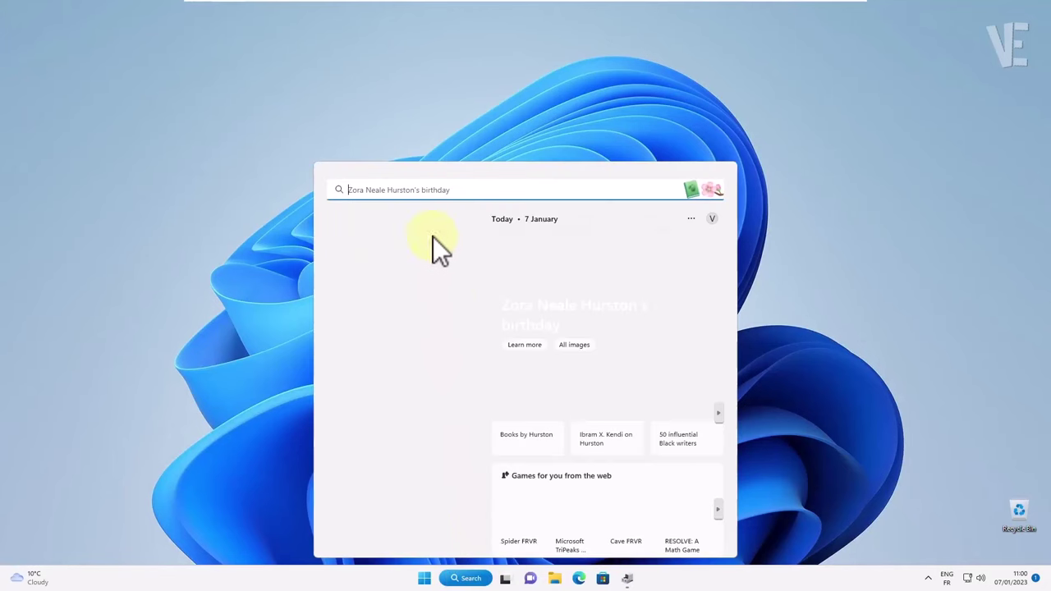
{"action": "left_click", "coordinate": [432, 187]}
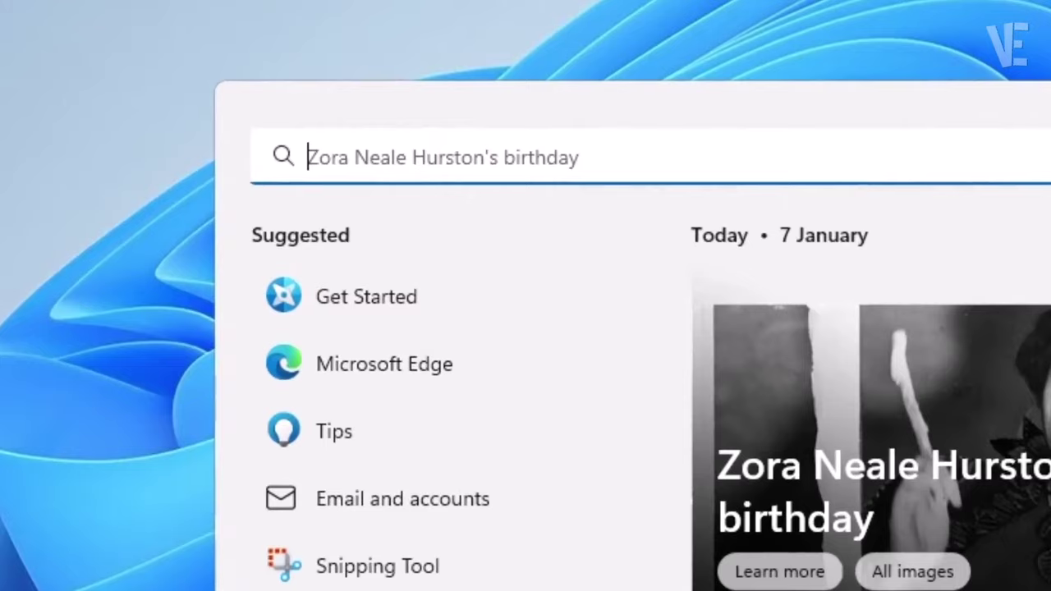
{"action": "type", "text": "con"}
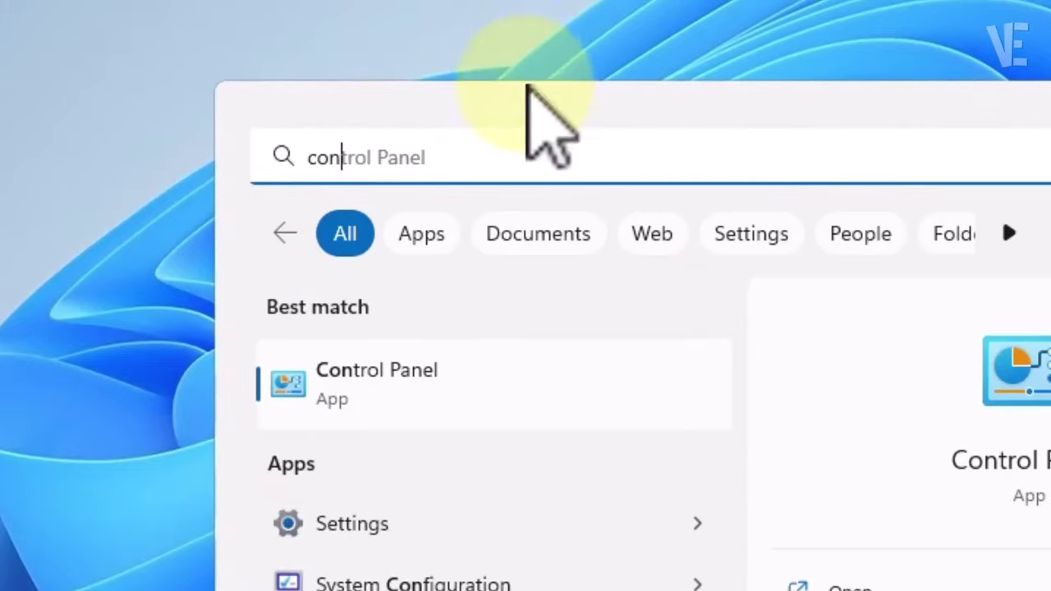
{"action": "left_click", "coordinate": [429, 382]}
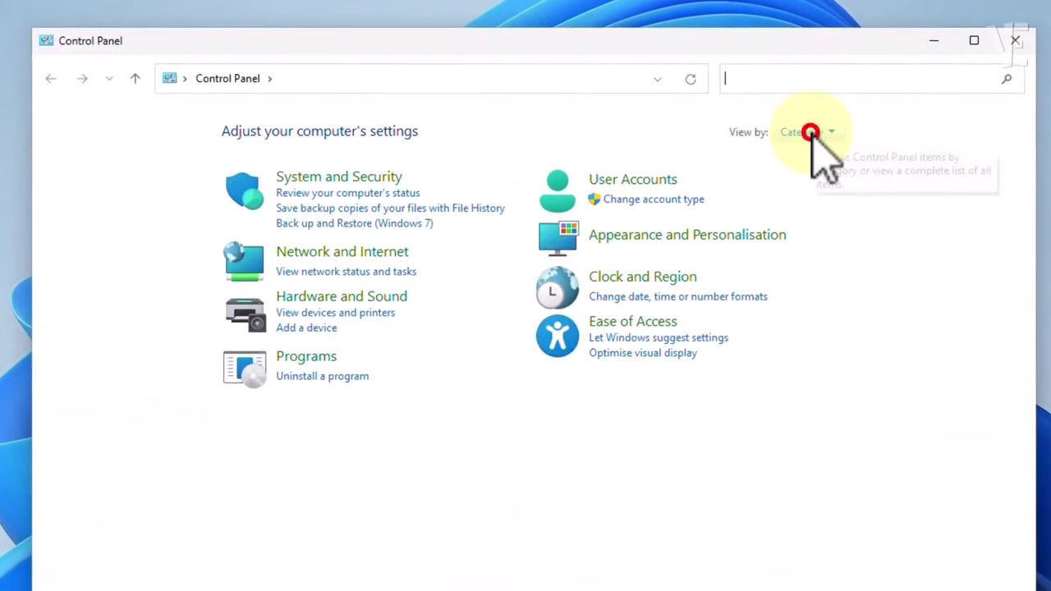
{"action": "left_click", "coordinate": [810, 132]}
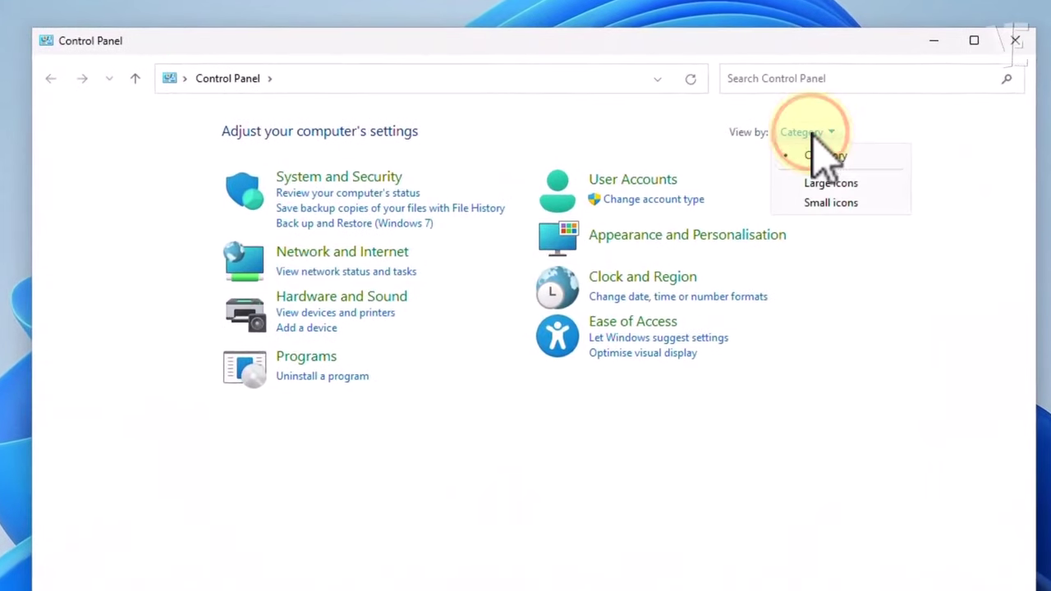
{"action": "left_click", "coordinate": [824, 184]}
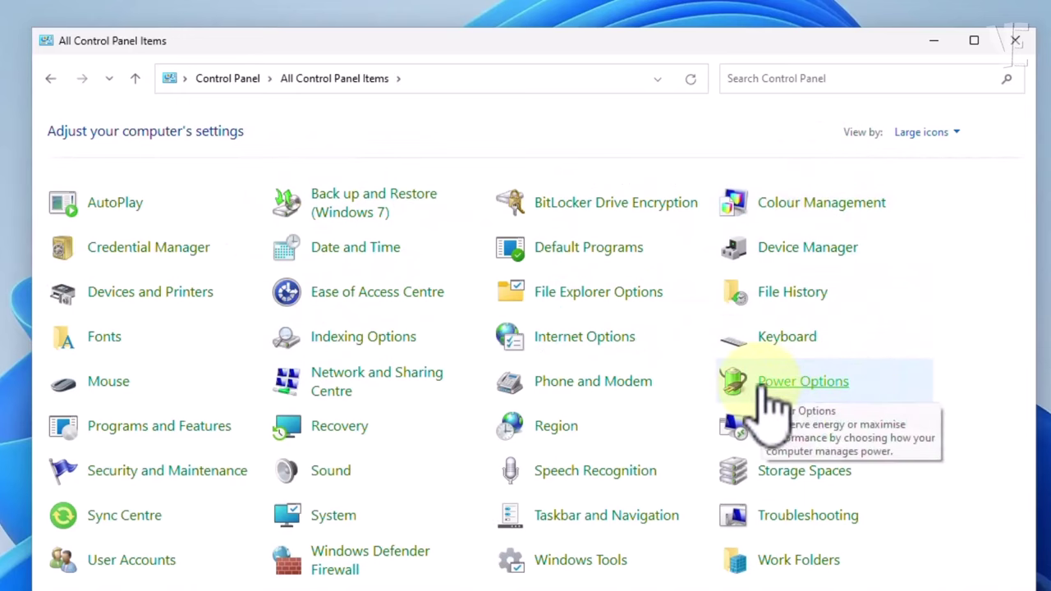
Open the advanced power settings of the Balanced plan from Power Options and move the dialog fully into view
{"action": "left_click", "coordinate": [795, 389]}
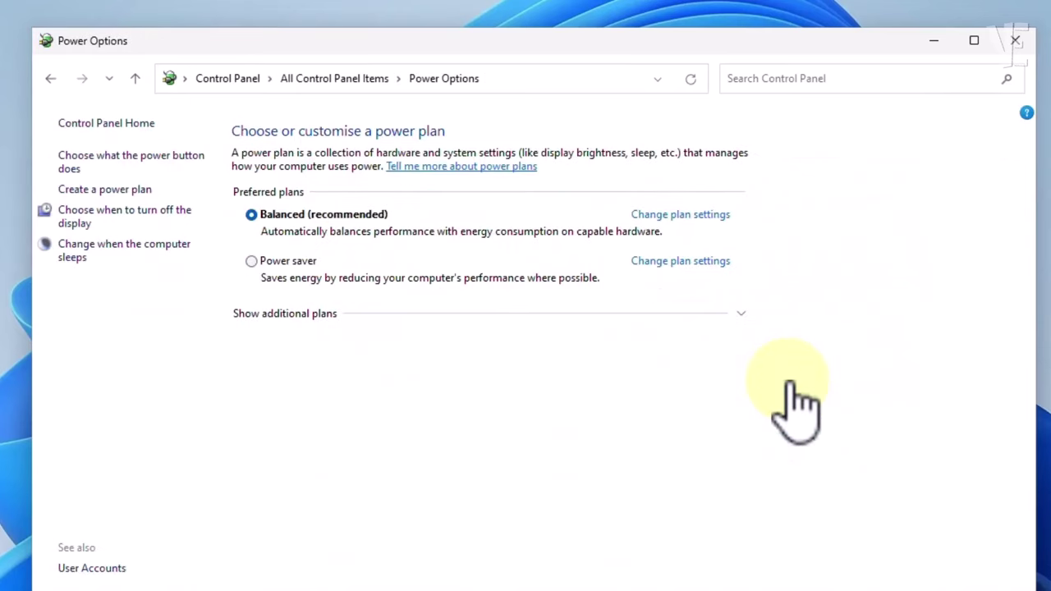
{"action": "left_click", "coordinate": [128, 249]}
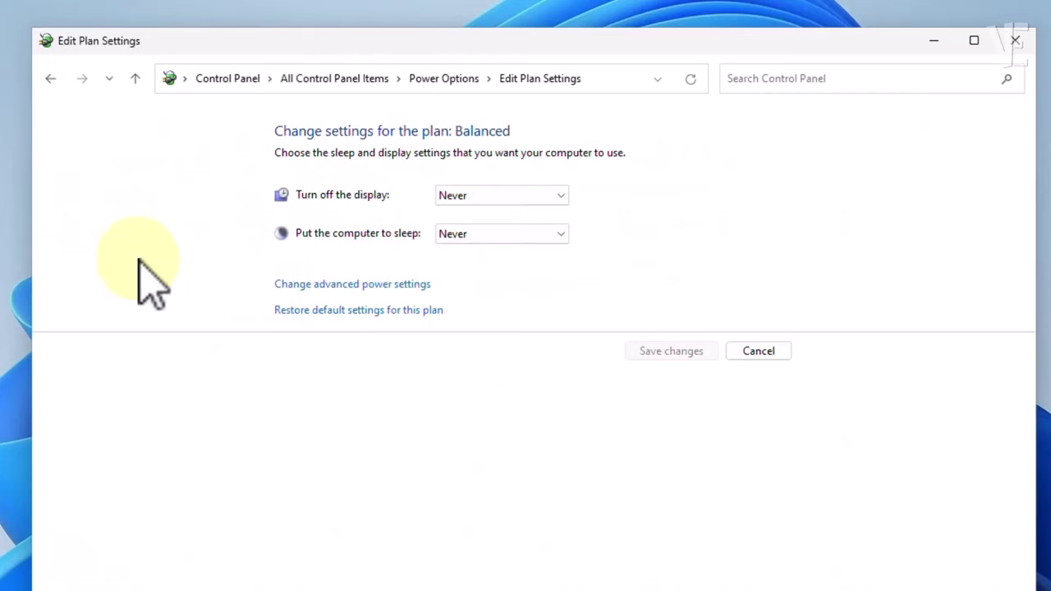
{"action": "left_click", "coordinate": [349, 285]}
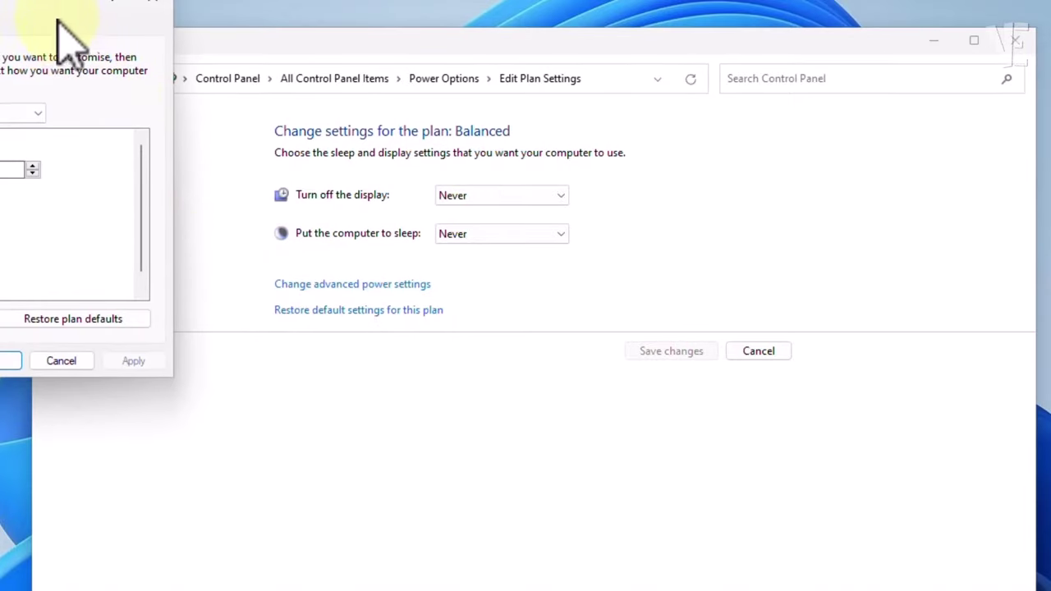
{"action": "left_click_drag", "start_coordinate": [57, 9], "coordinate": [648, 147]}
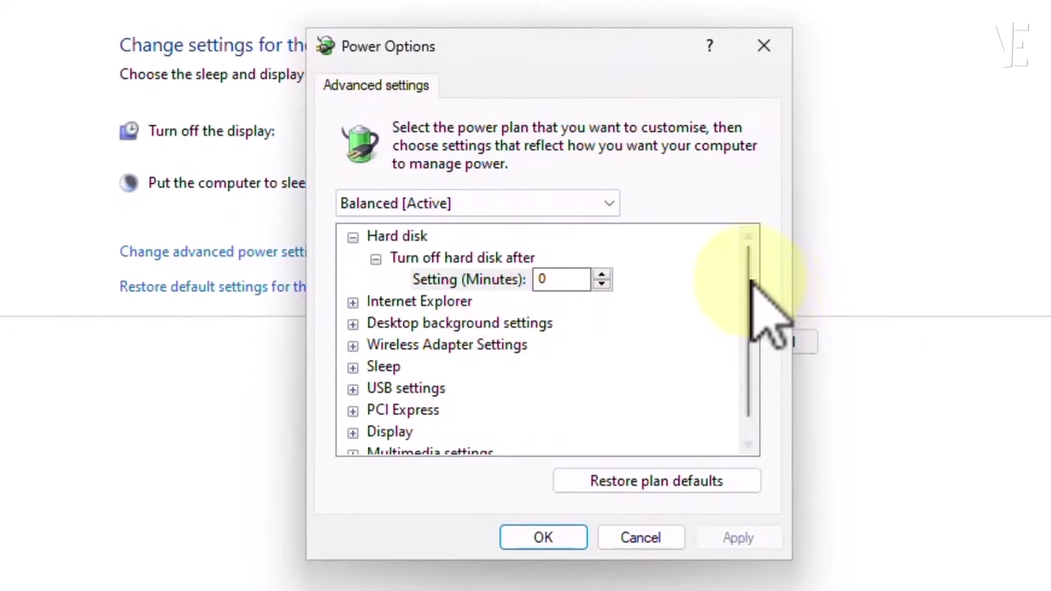
Set the USB selective suspend setting to Disabled under USB settings, apply it and close the power plan windows
{"action": "left_click_drag", "start_coordinate": [748, 277], "coordinate": [749, 337]}
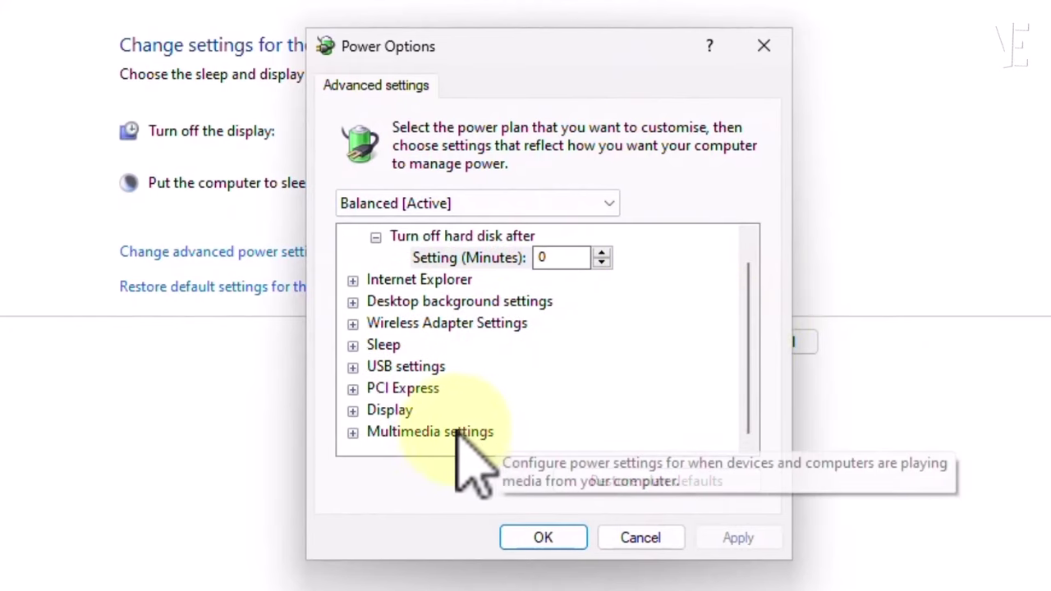
{"action": "left_click", "coordinate": [401, 371]}
{"action": "left_click", "coordinate": [352, 366]}
{"action": "left_click", "coordinate": [352, 366]}
{"action": "left_click", "coordinate": [352, 366]}
{"action": "left_click", "coordinate": [352, 366]}
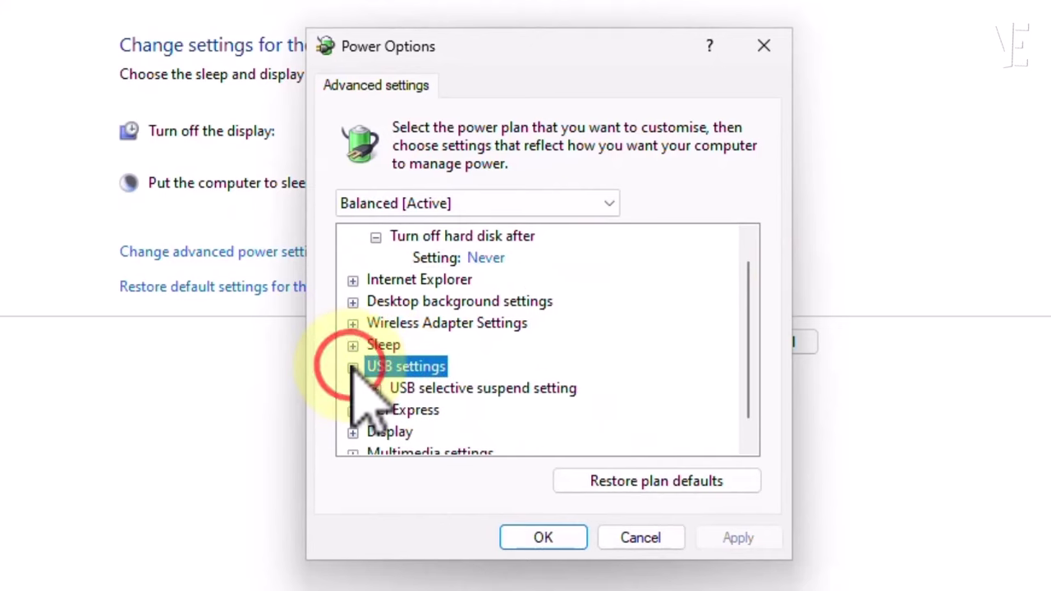
{"action": "double_click", "coordinate": [420, 389]}
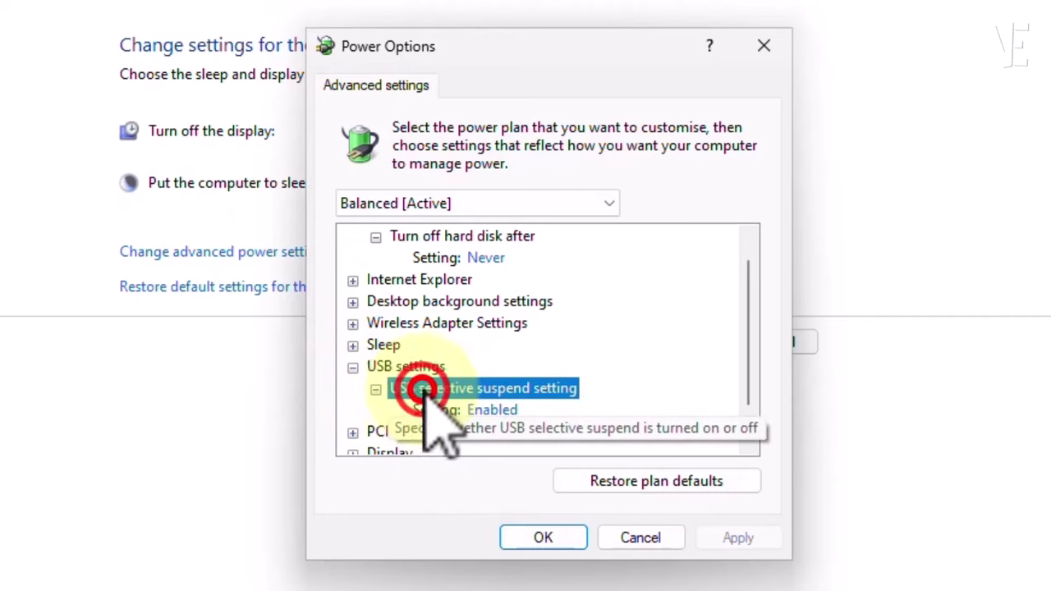
{"action": "left_click", "coordinate": [503, 409]}
{"action": "left_click", "coordinate": [532, 412]}
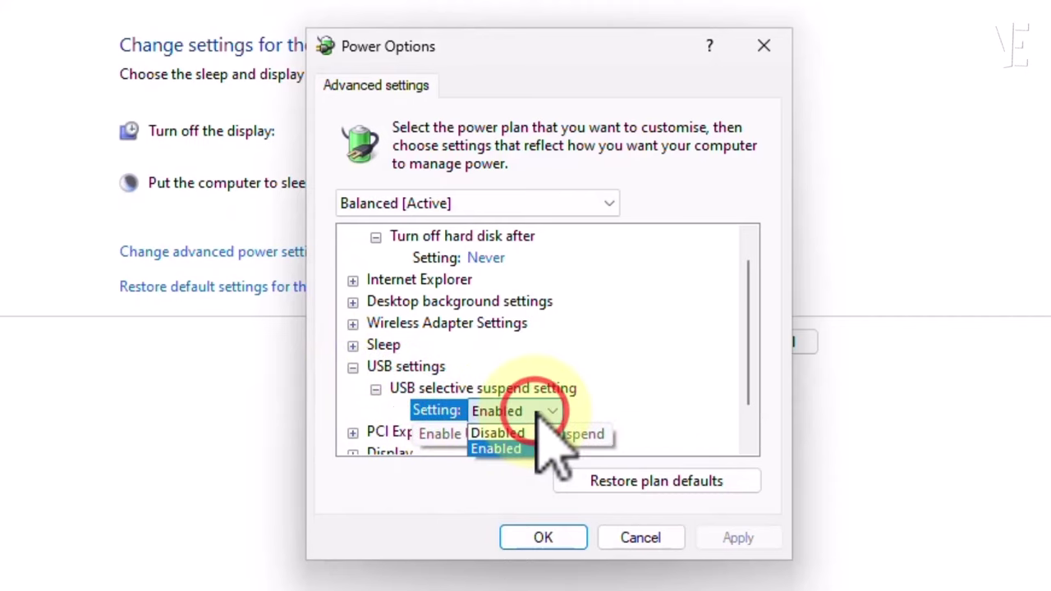
{"action": "left_click", "coordinate": [511, 433]}
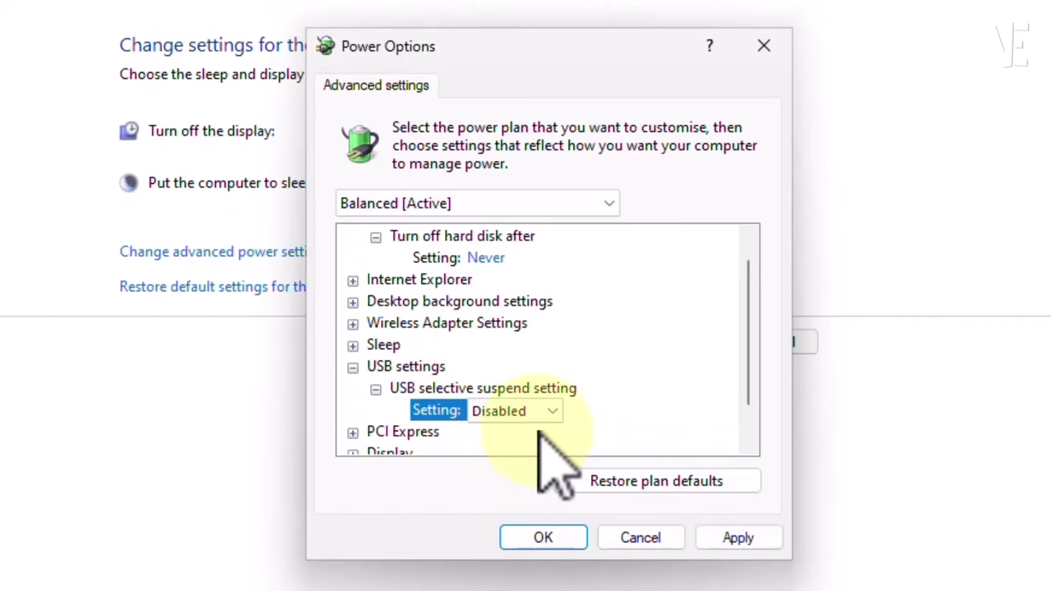
{"action": "left_click", "coordinate": [732, 536]}
{"action": "left_click", "coordinate": [565, 538]}
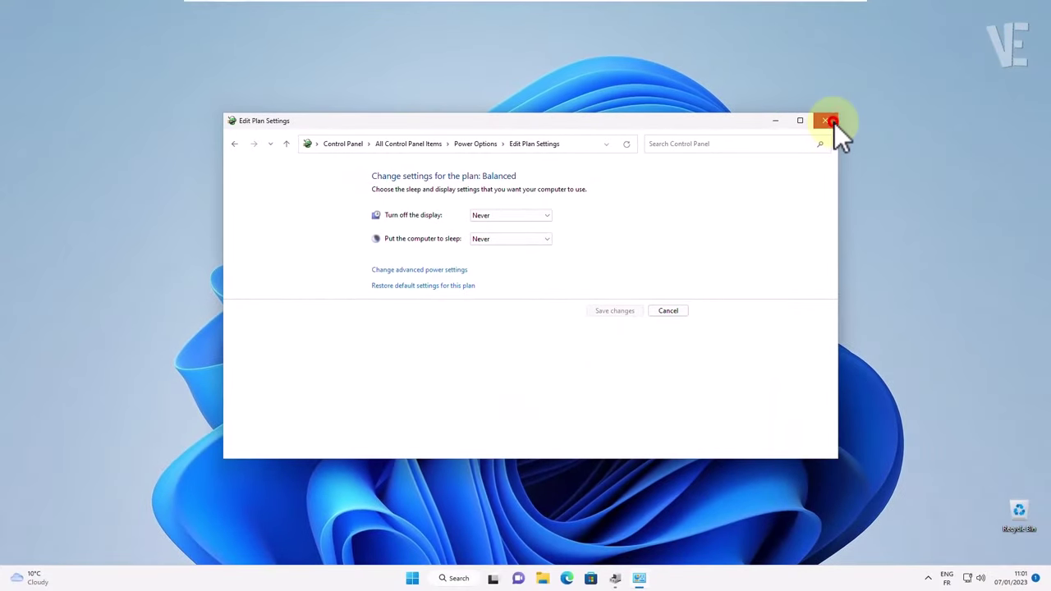
{"action": "left_click", "coordinate": [831, 121]}
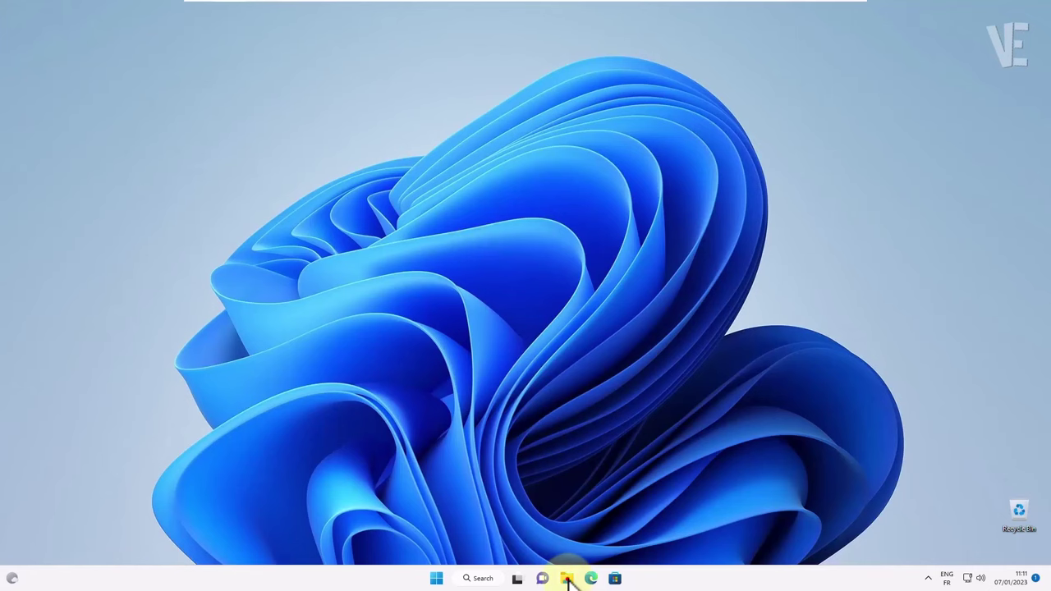
Switch to File Explorer and open the folder C:\Windows\INF
{"action": "left_click", "coordinate": [567, 579]}
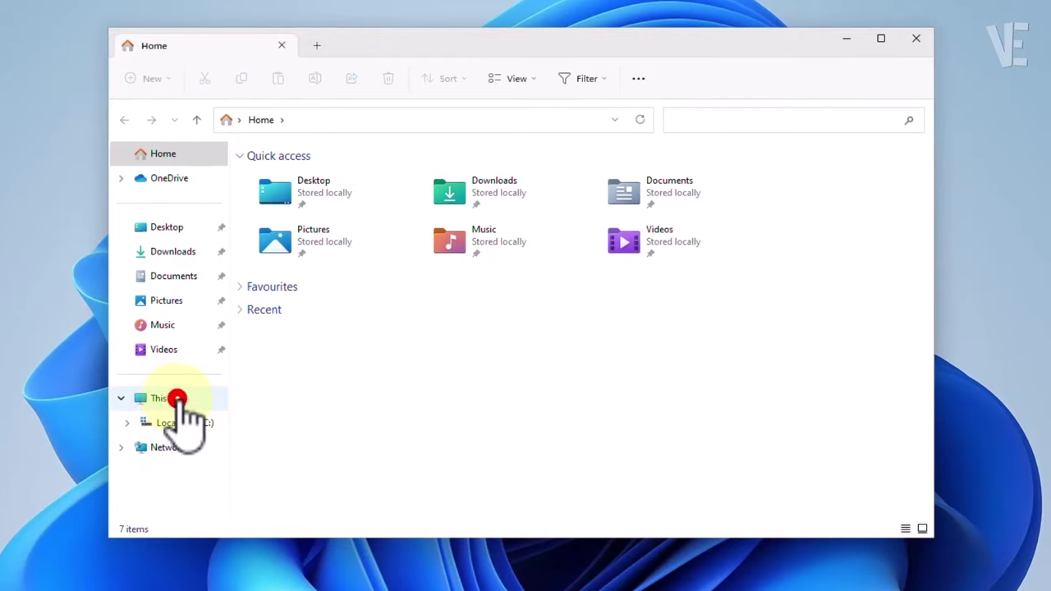
{"action": "left_click", "coordinate": [177, 399]}
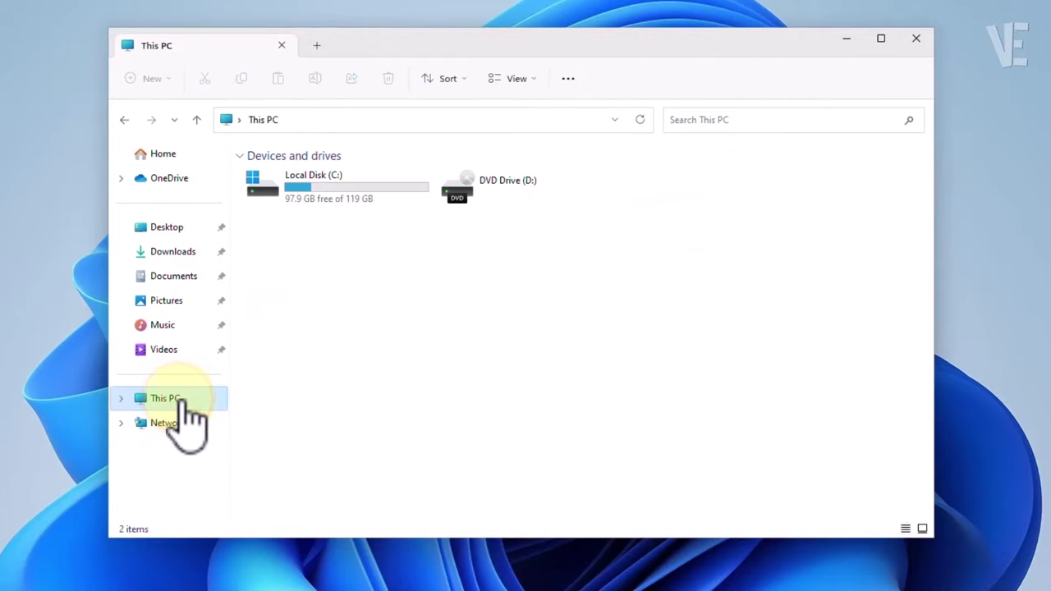
{"action": "double_click", "coordinate": [331, 194]}
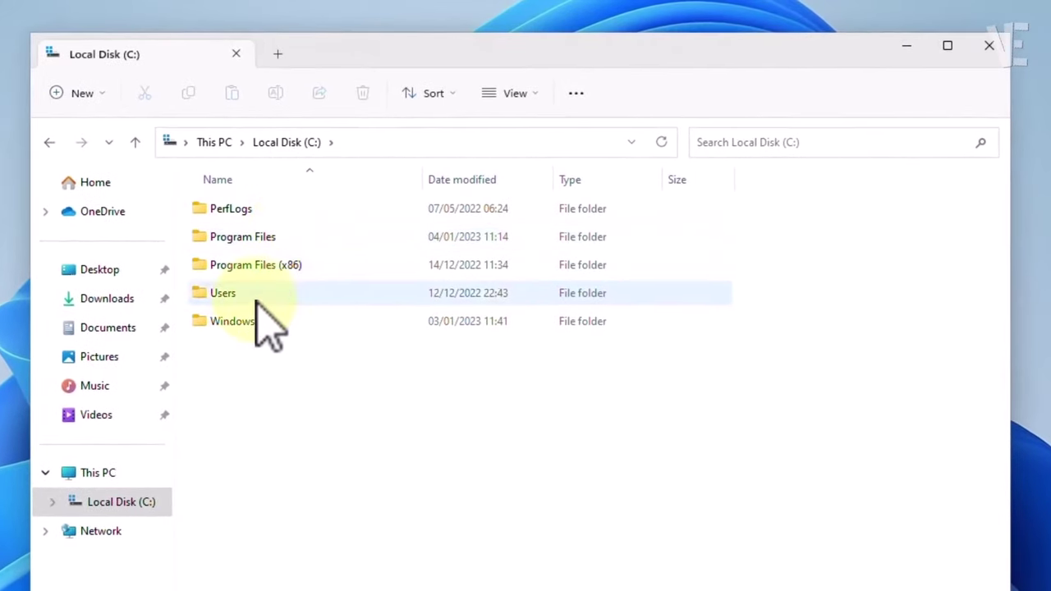
{"action": "double_click", "coordinate": [274, 323]}
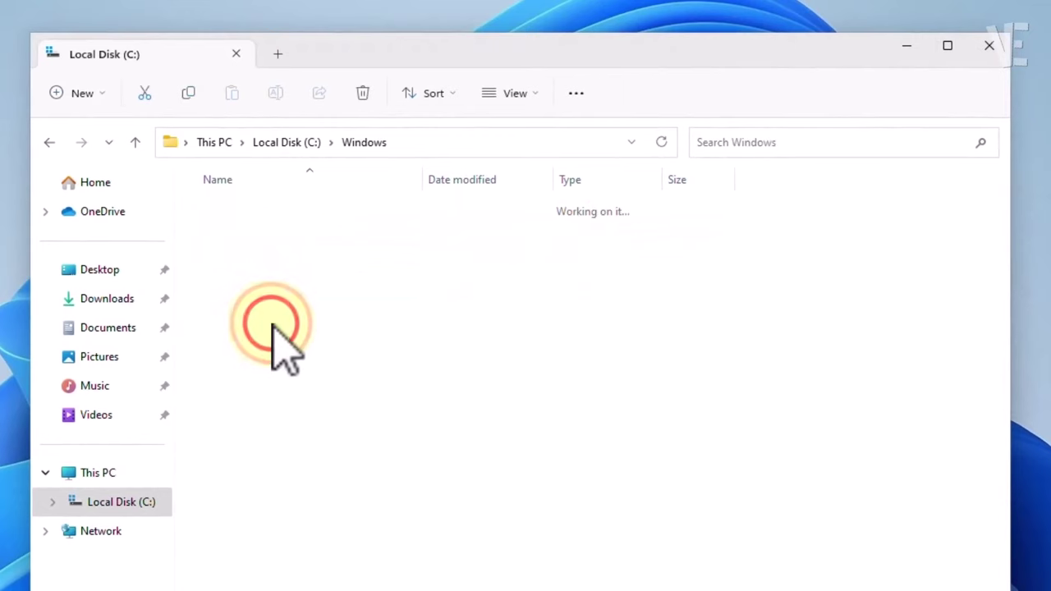
{"action": "scroll", "coordinate": [284, 338], "scroll_direction": "down", "scroll_amount": 5}
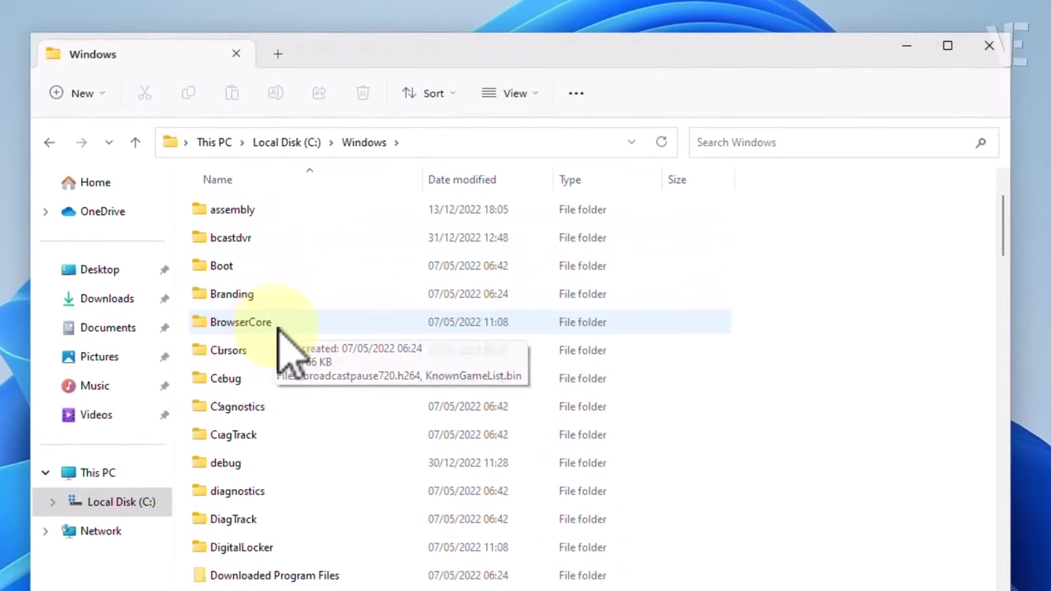
{"action": "scroll", "coordinate": [302, 355], "scroll_direction": "down", "scroll_amount": 1}
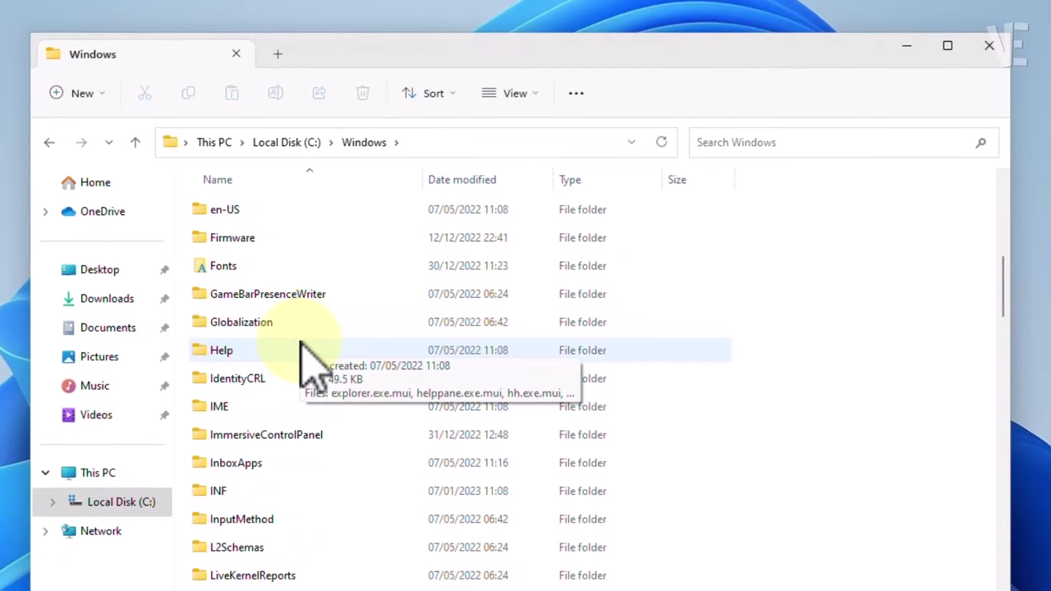
{"action": "scroll", "coordinate": [304, 355], "scroll_direction": "down", "scroll_amount": 1}
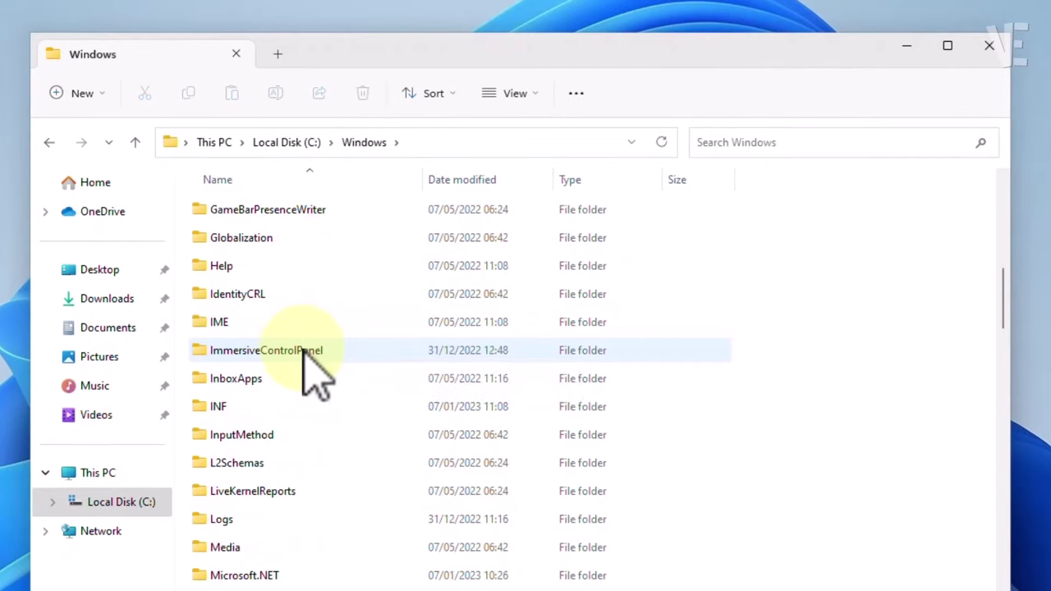
{"action": "double_click", "coordinate": [239, 405]}
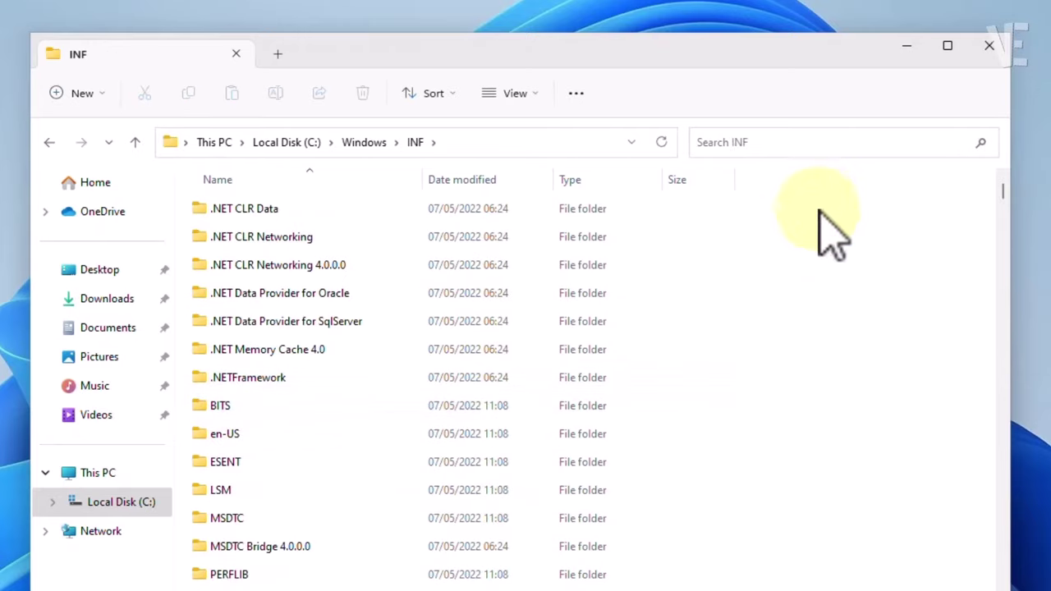
Search the INF folder for wpdmt, install the wpdmtp Setup Information file and close the folder window
{"action": "left_click", "coordinate": [790, 142]}
{"action": "type", "text": "wp"}
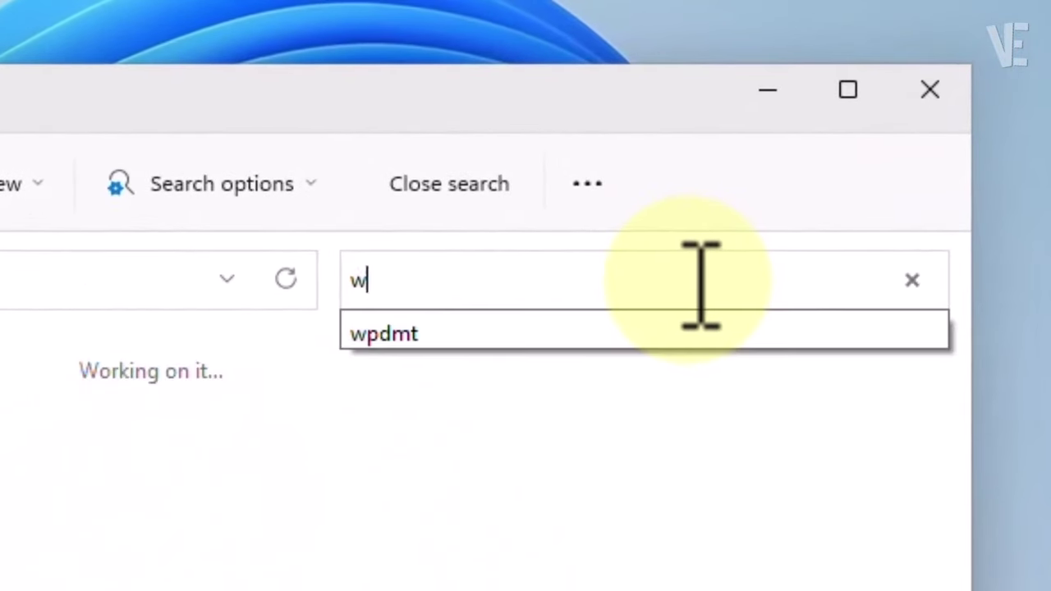
{"action": "type", "text": "dmt"}
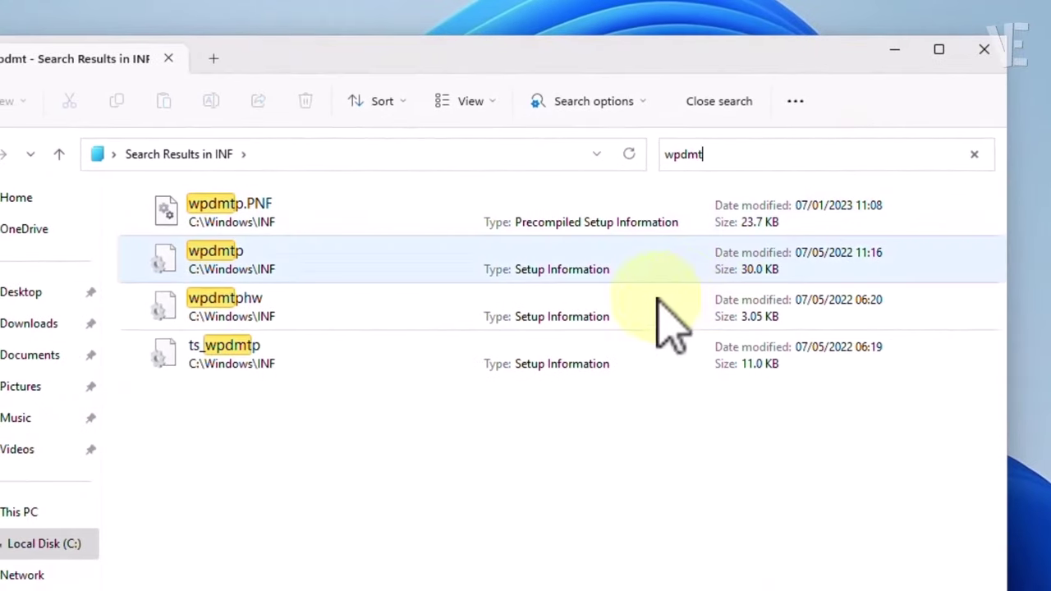
{"action": "right_click", "coordinate": [245, 265]}
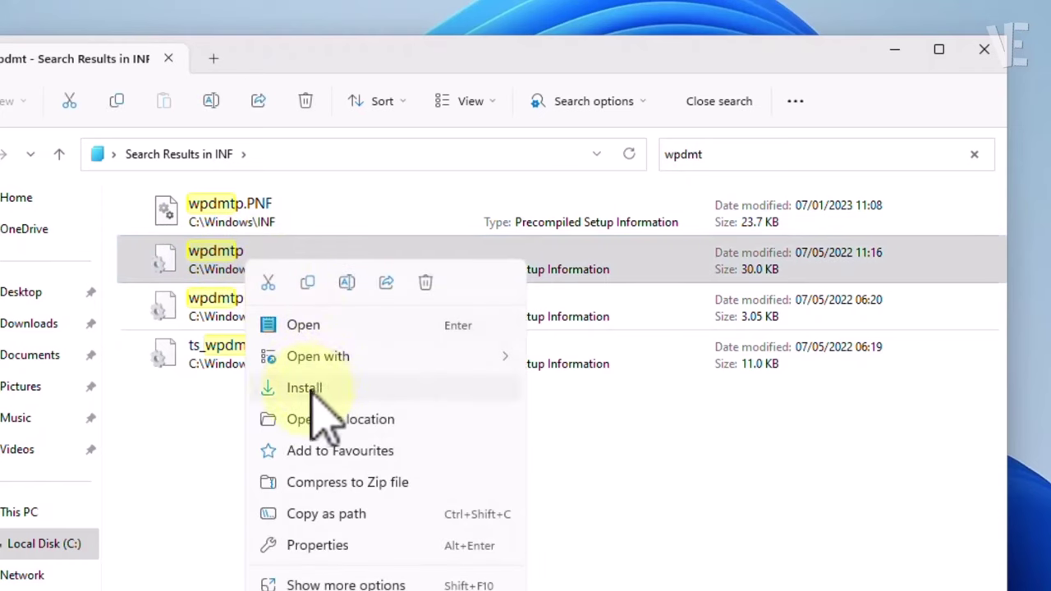
{"action": "left_click", "coordinate": [302, 389]}
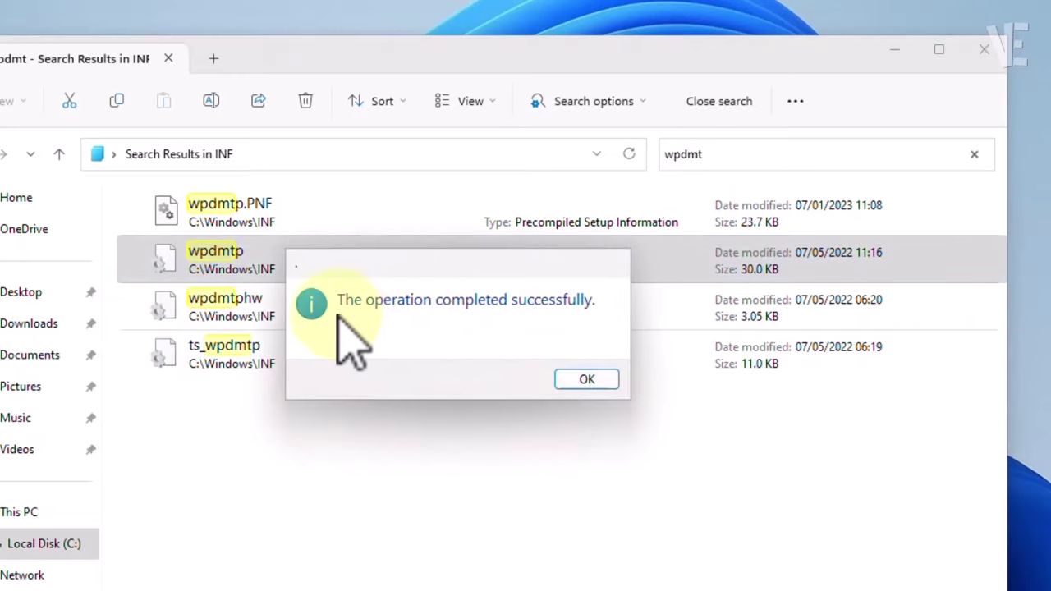
{"action": "left_click", "coordinate": [587, 378]}
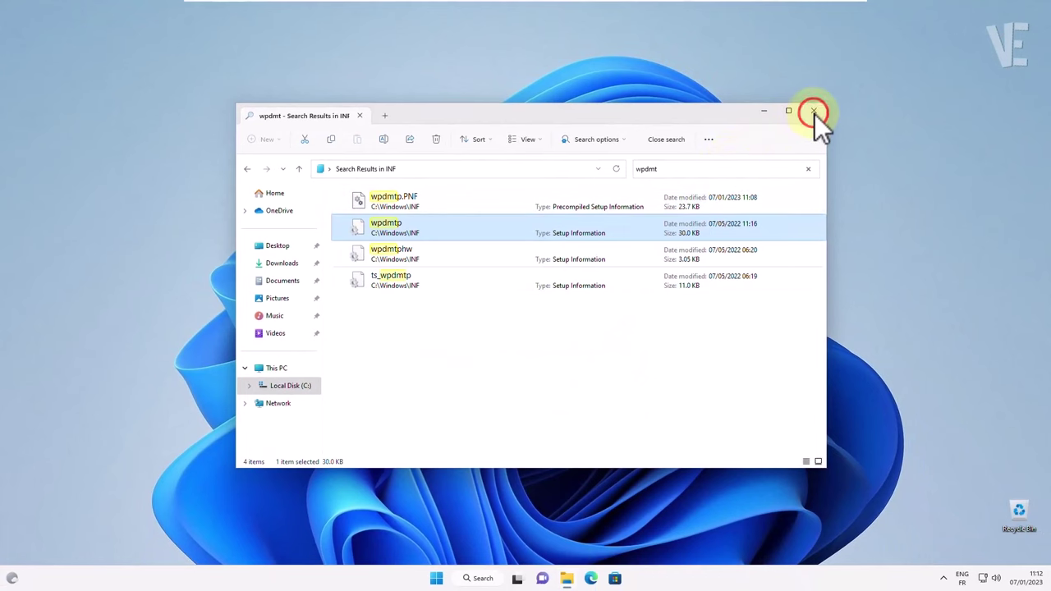
{"action": "left_click", "coordinate": [814, 112]}
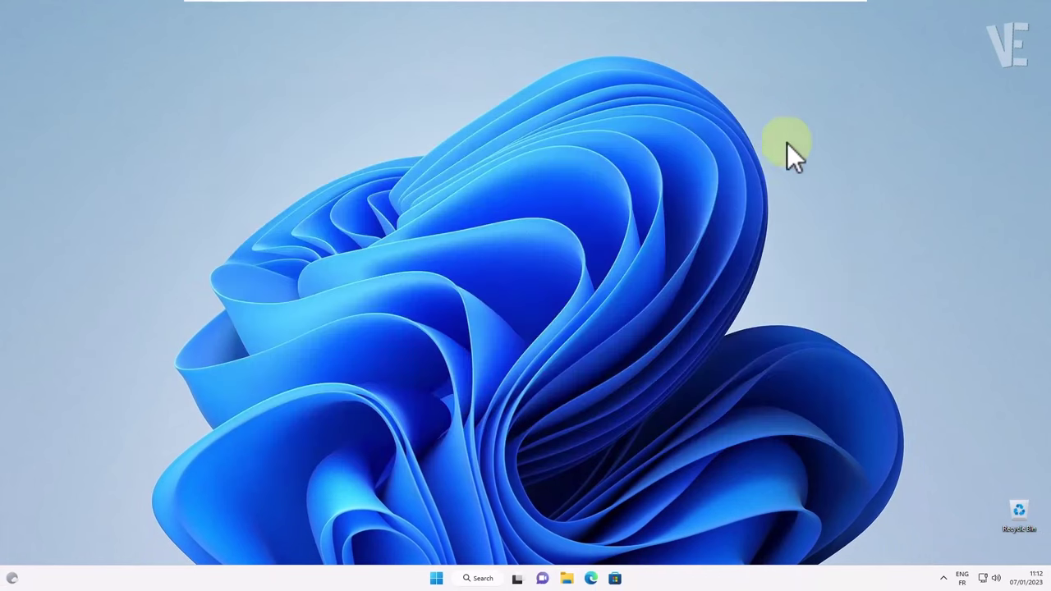
Restart the computer
{"action": "left_click", "coordinate": [432, 580]}
{"action": "left_click", "coordinate": [663, 534]}
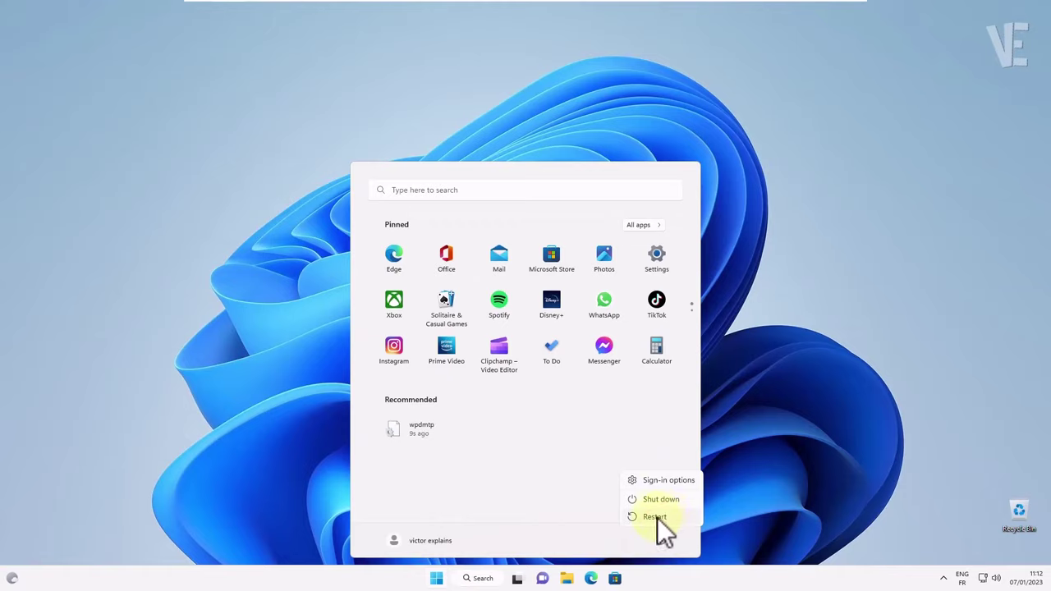
{"action": "left_click", "coordinate": [663, 518]}
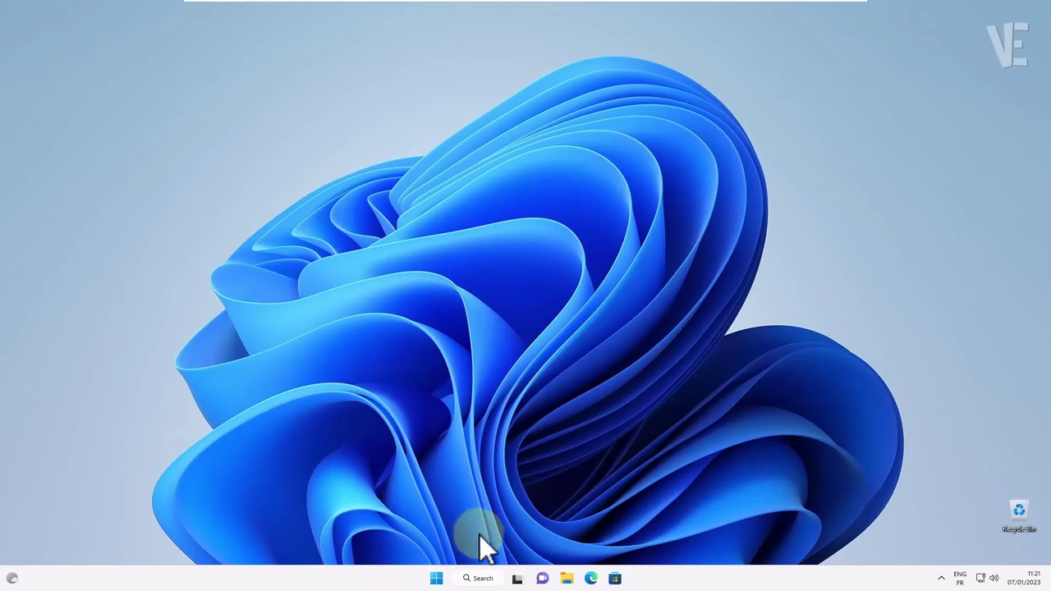
Search Windows for "disk parti", open Create and format hard disk partitions and move its window toward the middle of the desktop
{"action": "left_click", "coordinate": [470, 580]}
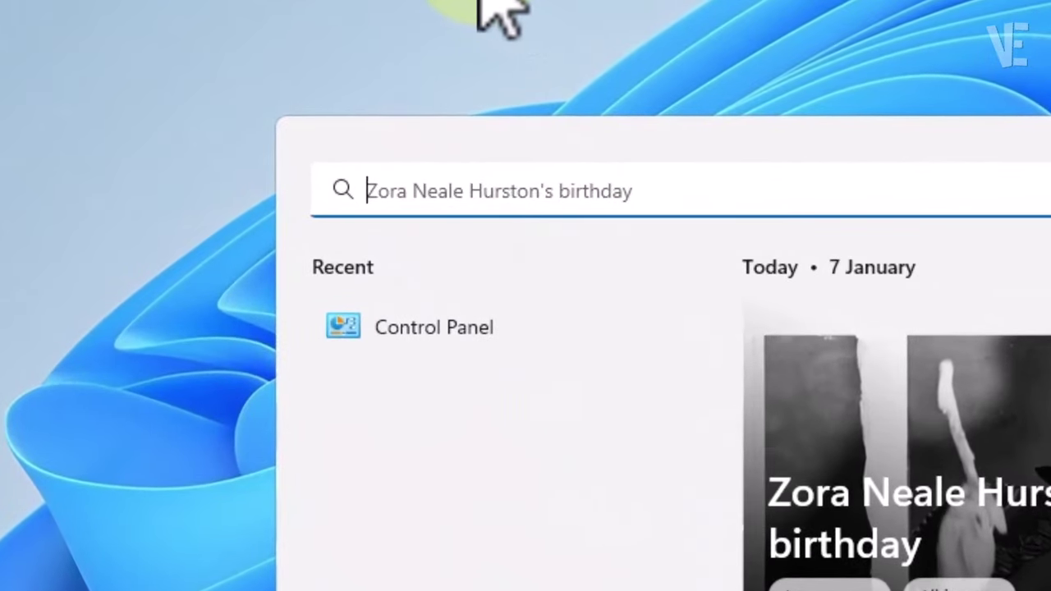
{"action": "type", "text": "disk "}
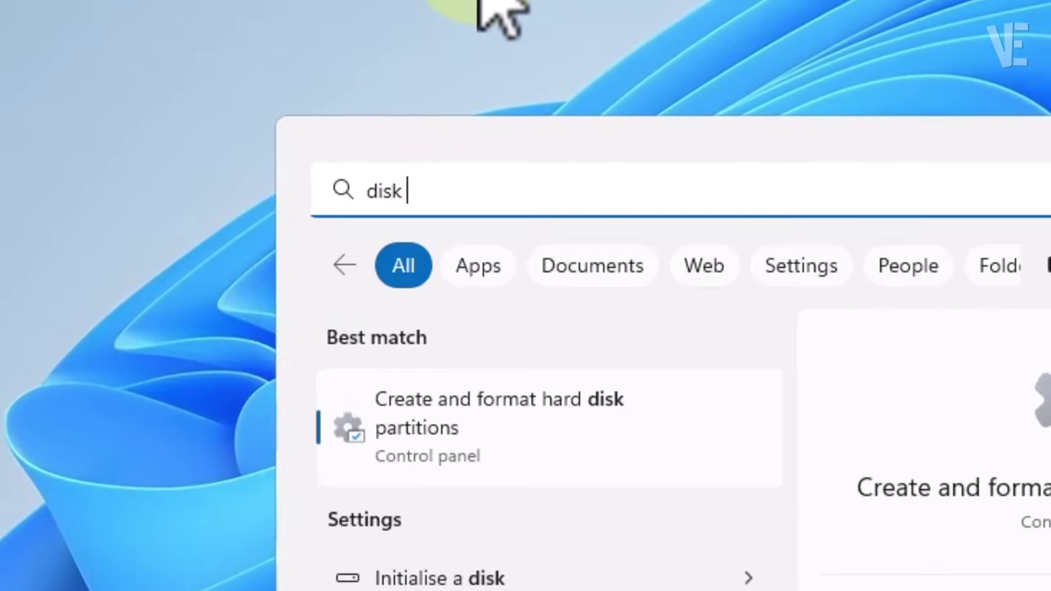
{"action": "type", "text": "parti"}
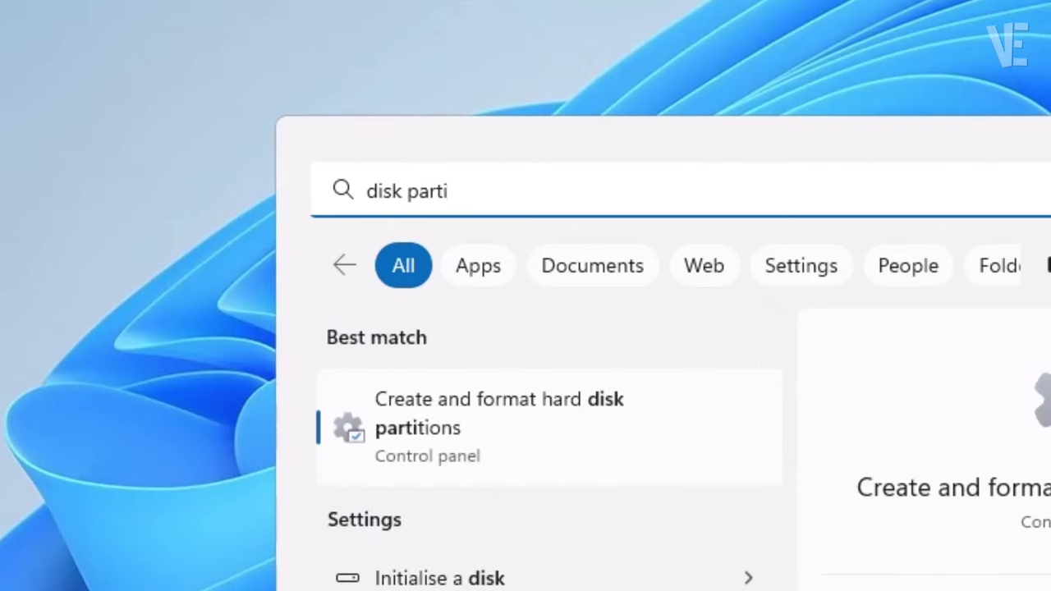
{"action": "left_click", "coordinate": [484, 423]}
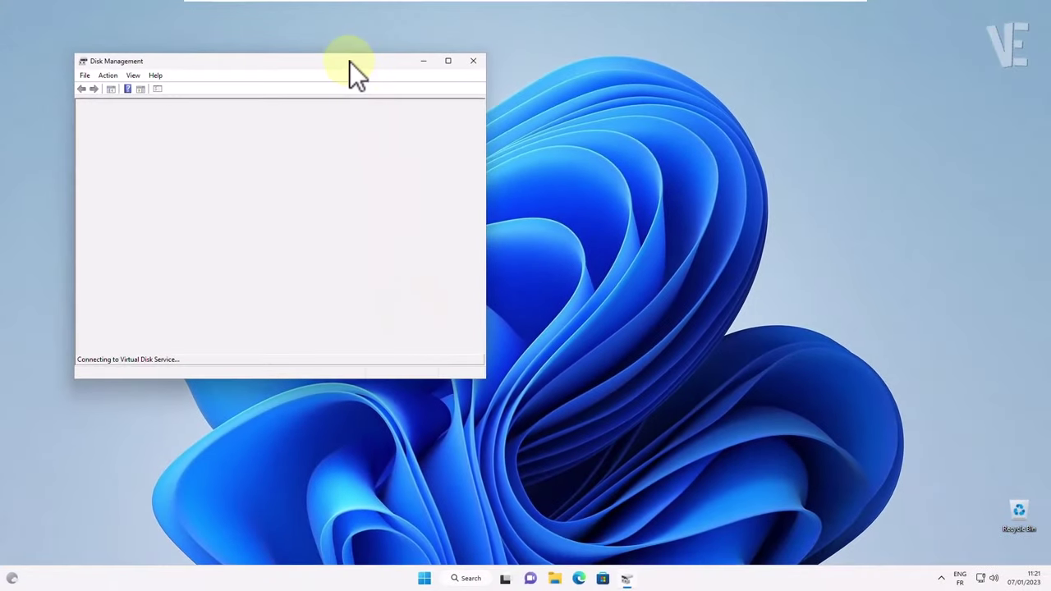
{"action": "left_click_drag", "start_coordinate": [350, 62], "coordinate": [586, 134]}
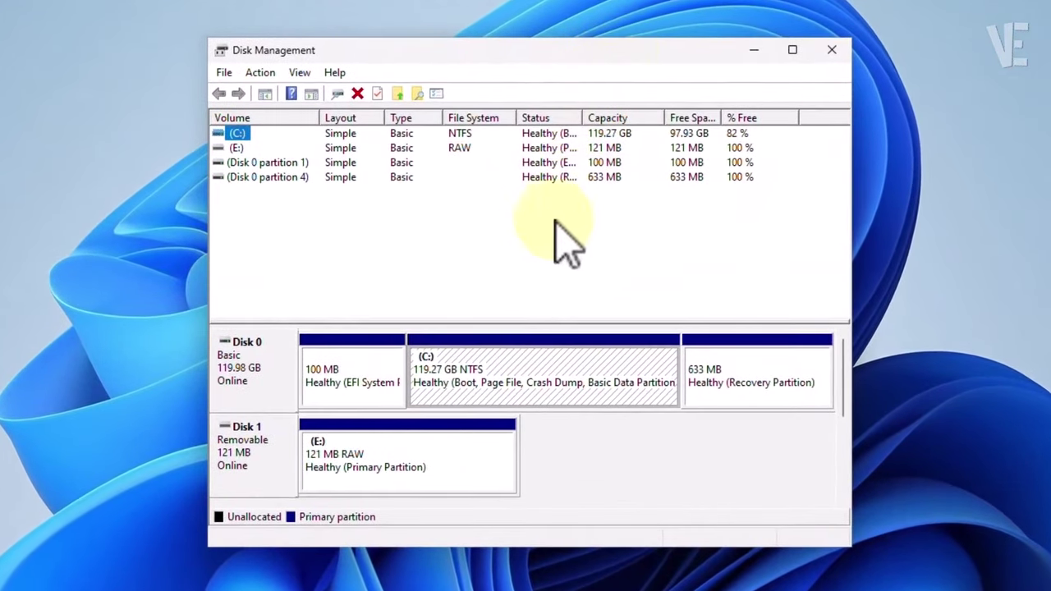
Open the drive letter and path settings of the removable E: volume
{"action": "right_click", "coordinate": [239, 149]}
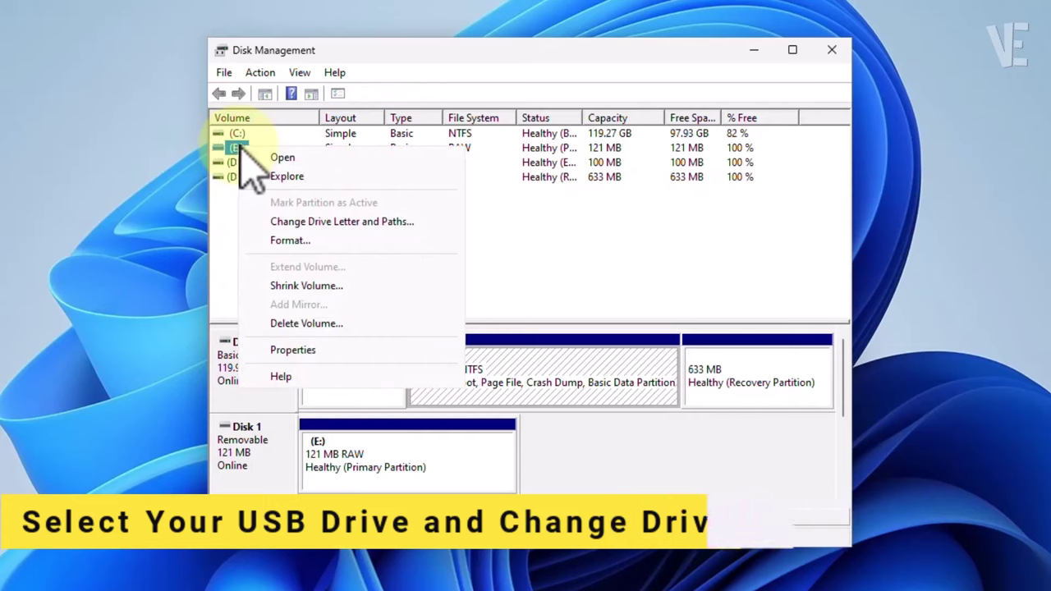
{"action": "left_click", "coordinate": [238, 149]}
{"action": "right_click", "coordinate": [238, 149]}
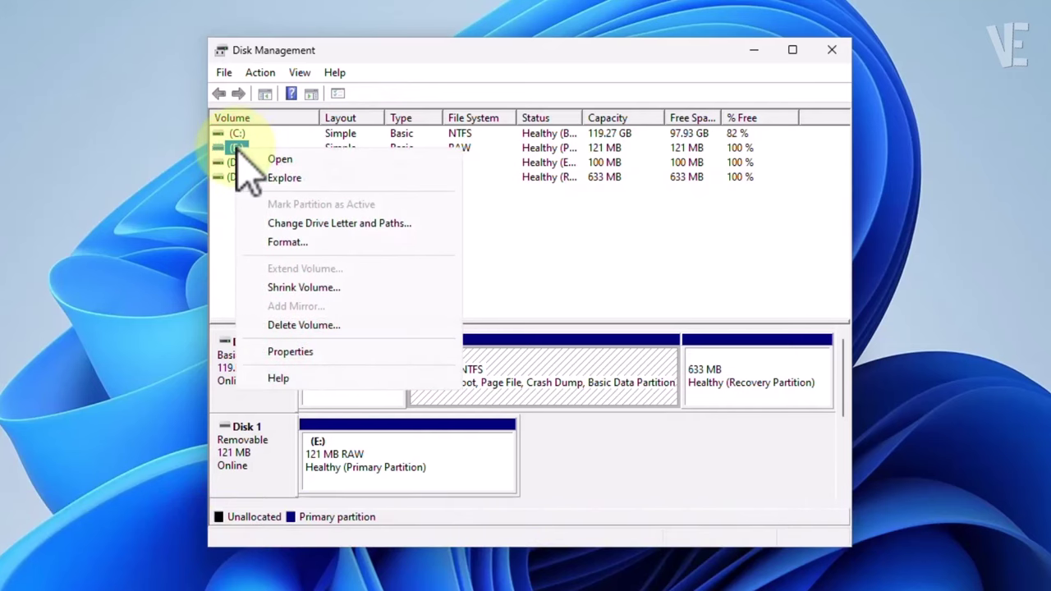
{"action": "left_click", "coordinate": [325, 225]}
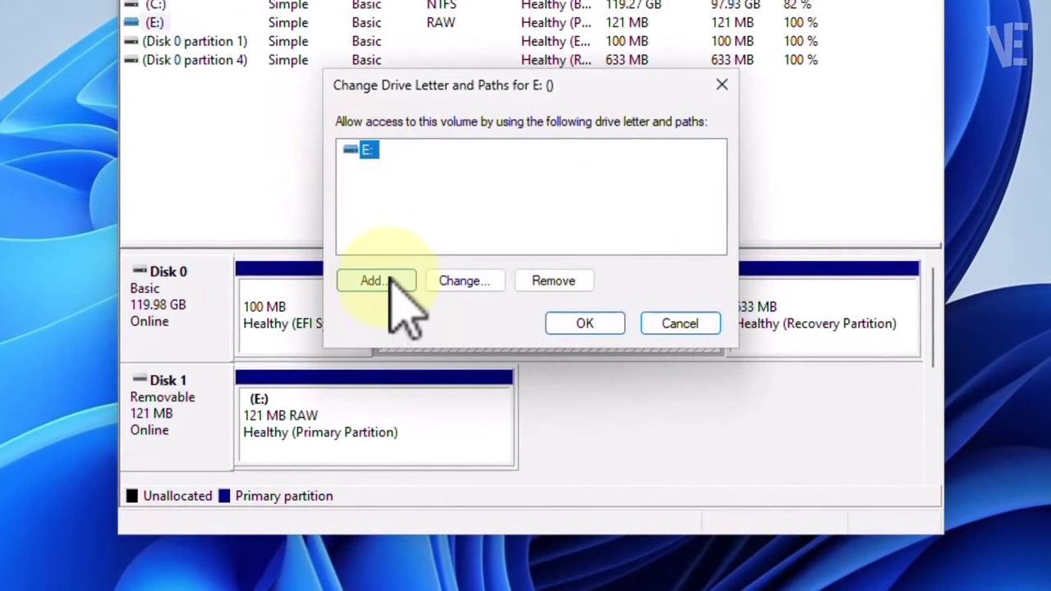
{"action": "left_click", "coordinate": [373, 281]}
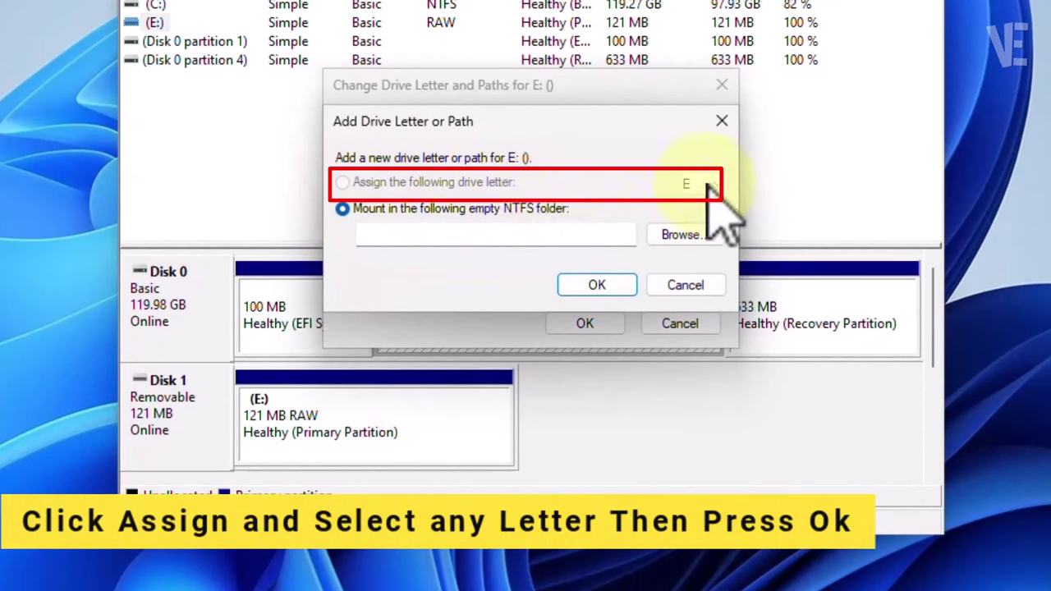
{"action": "left_click", "coordinate": [598, 285]}
{"action": "left_click", "coordinate": [662, 286]}
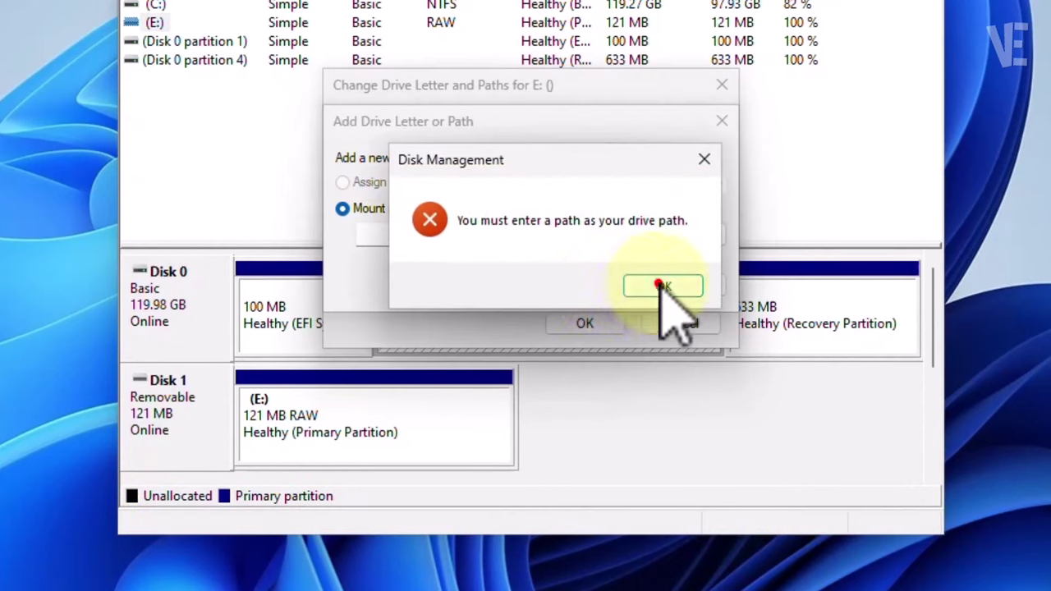
{"action": "left_click", "coordinate": [689, 285]}
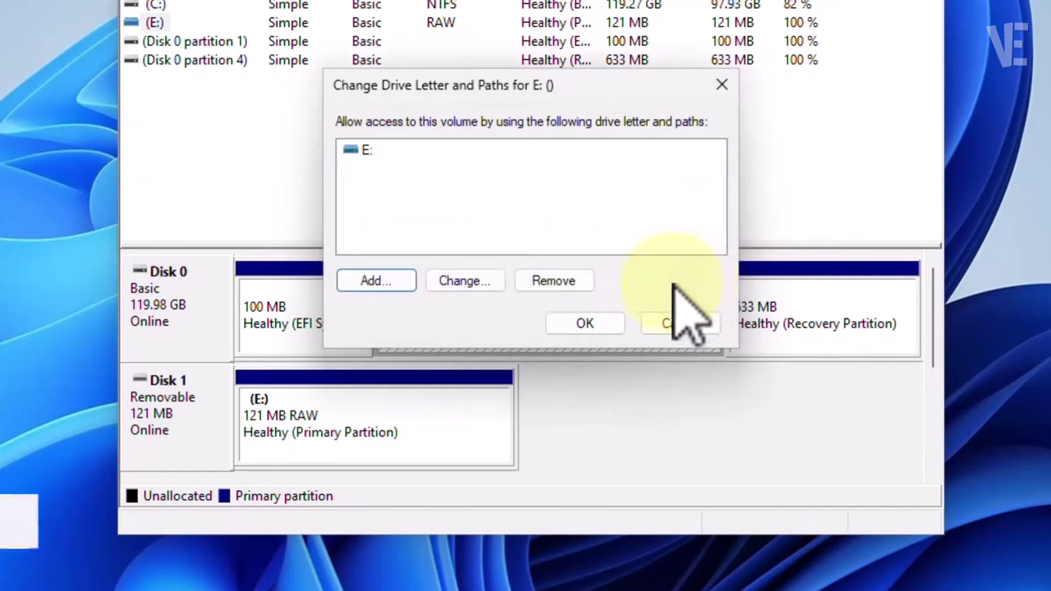
Change the removable volume's drive letter to Q, accept the warning and close Disk Management
{"action": "left_click", "coordinate": [470, 280]}
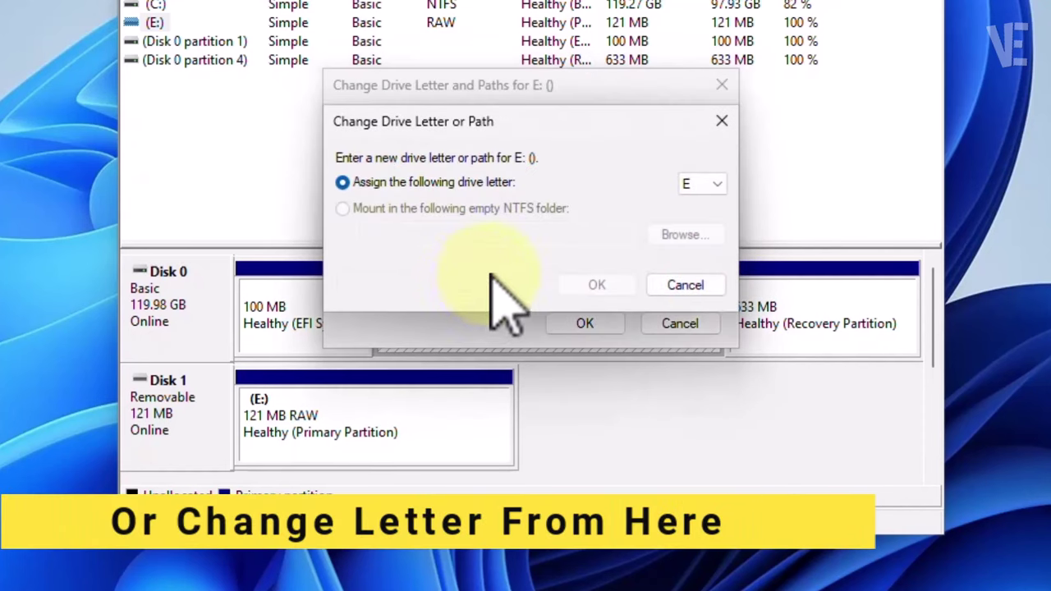
{"action": "left_click", "coordinate": [713, 182]}
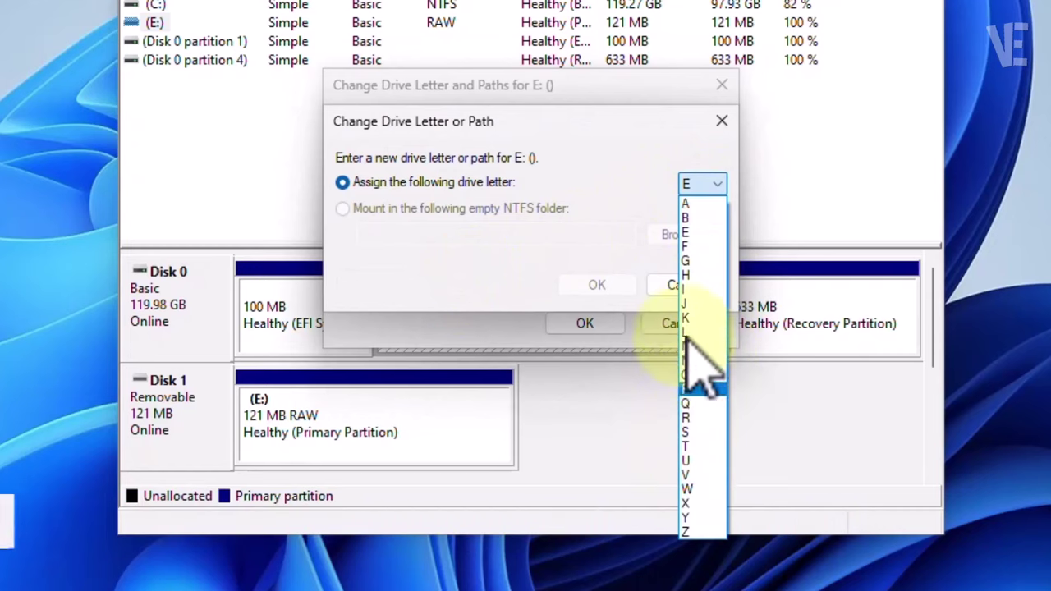
{"action": "left_click", "coordinate": [702, 405]}
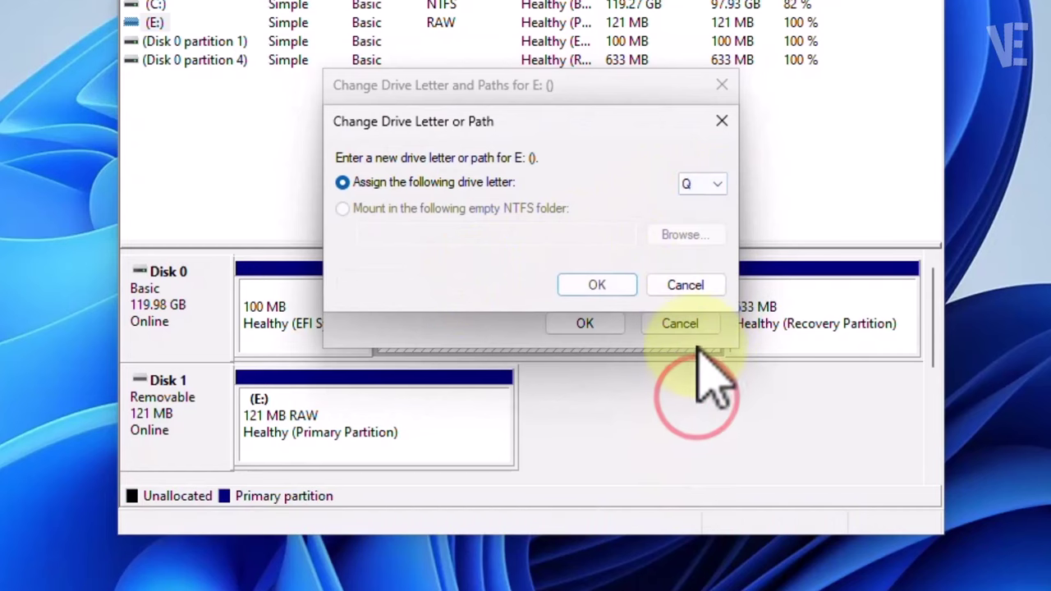
{"action": "left_click", "coordinate": [615, 286]}
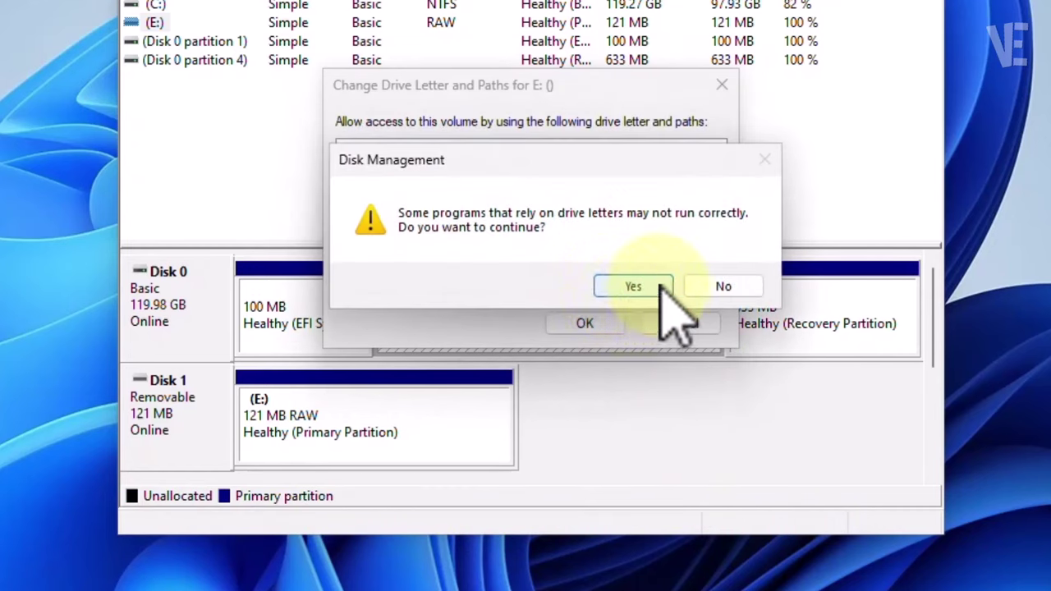
{"action": "left_click", "coordinate": [647, 287]}
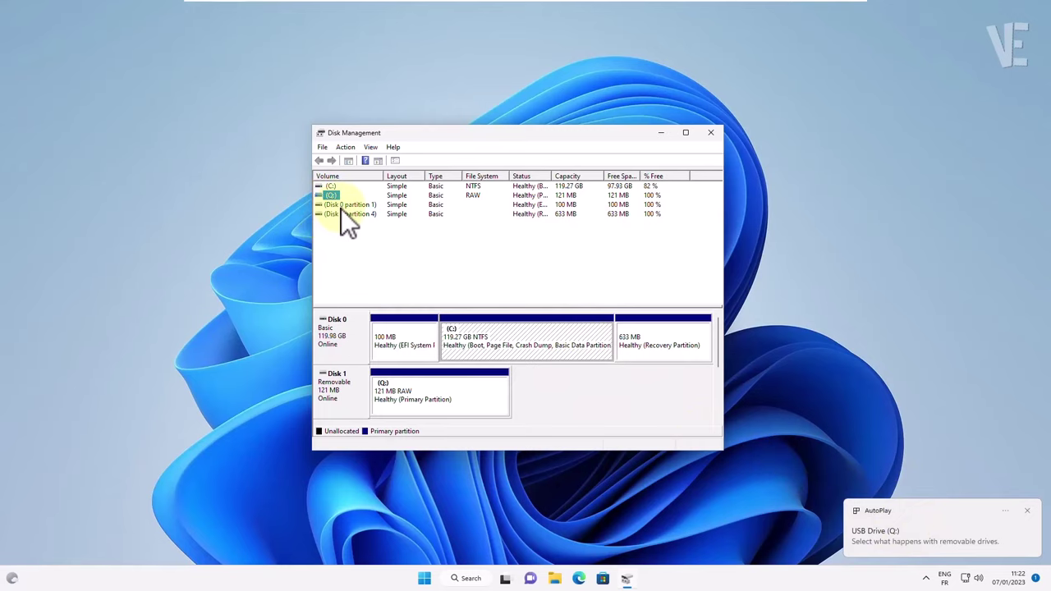
{"action": "left_click", "coordinate": [712, 133]}
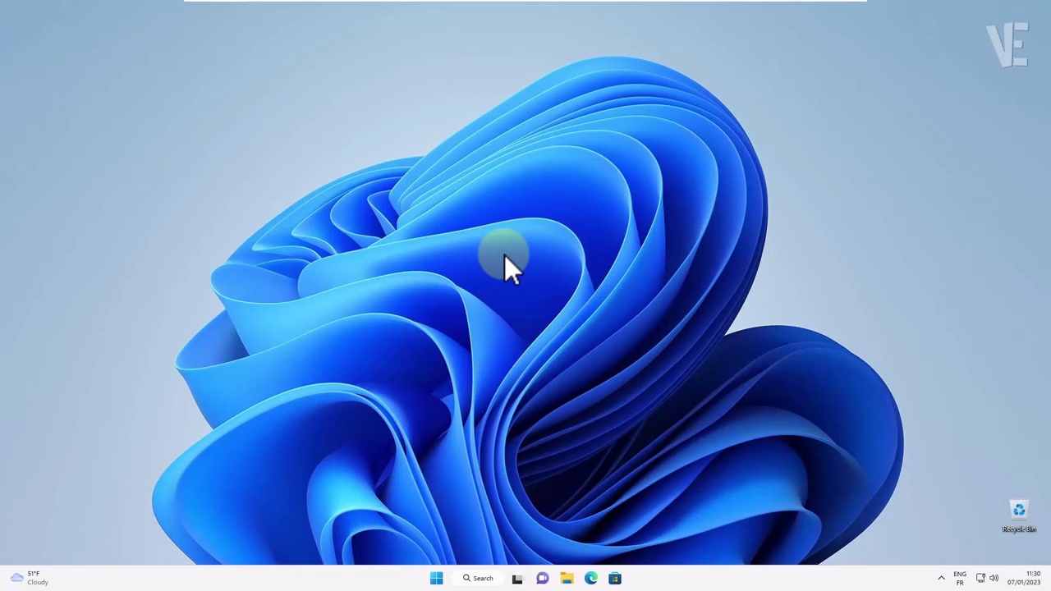
Search Windows for device manager, open Device Manager and move its window toward the middle of the desktop
{"action": "left_click", "coordinate": [477, 581]}
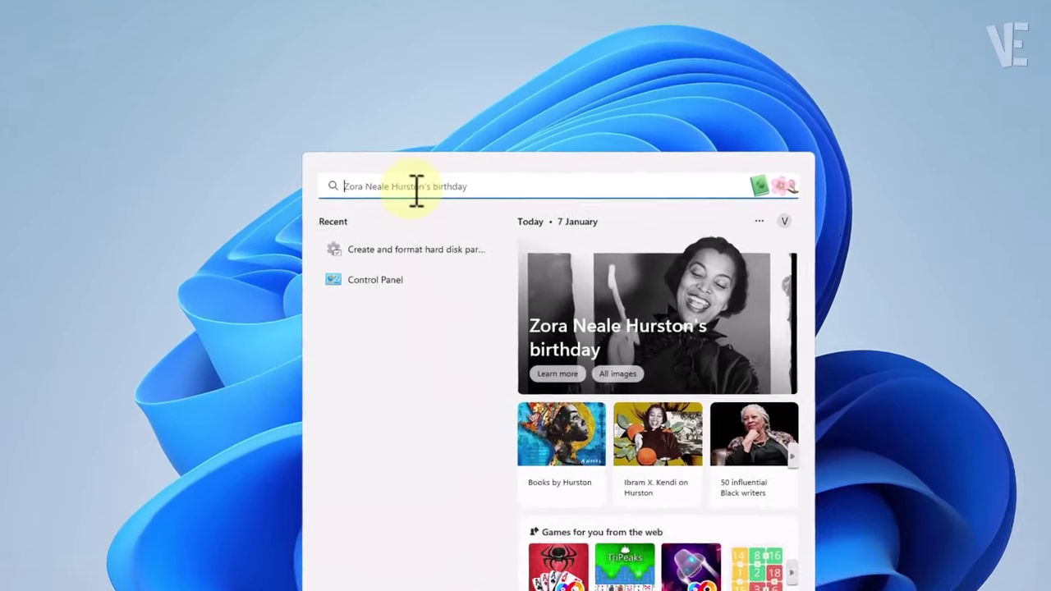
{"action": "left_click", "coordinate": [401, 190]}
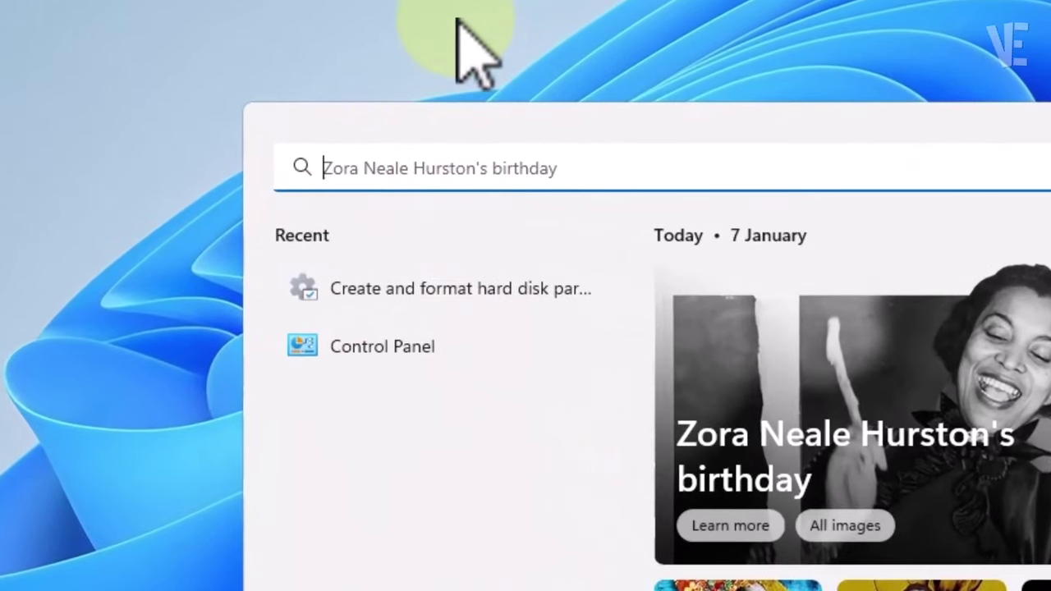
{"action": "type", "text": "device manager"}
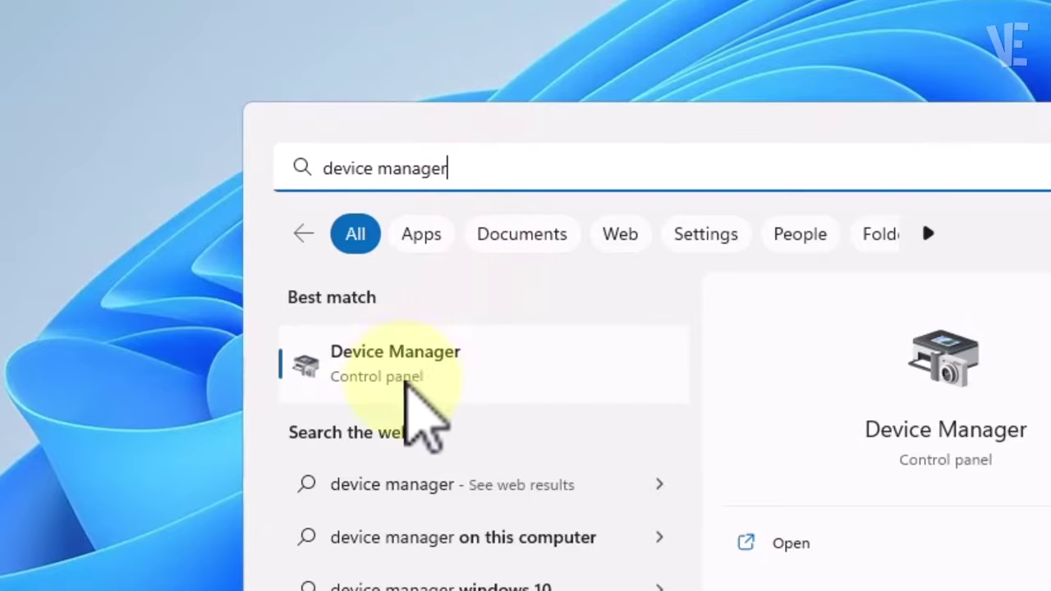
{"action": "left_click", "coordinate": [421, 355]}
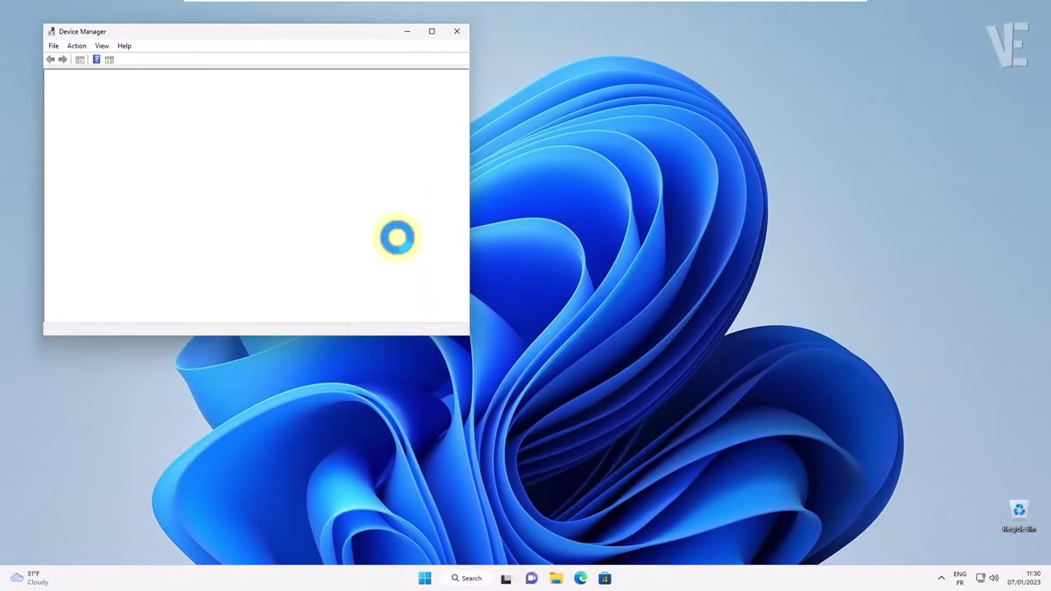
{"action": "left_click", "coordinate": [329, 32]}
{"action": "left_click_drag", "start_coordinate": [328, 31], "coordinate": [583, 130]}
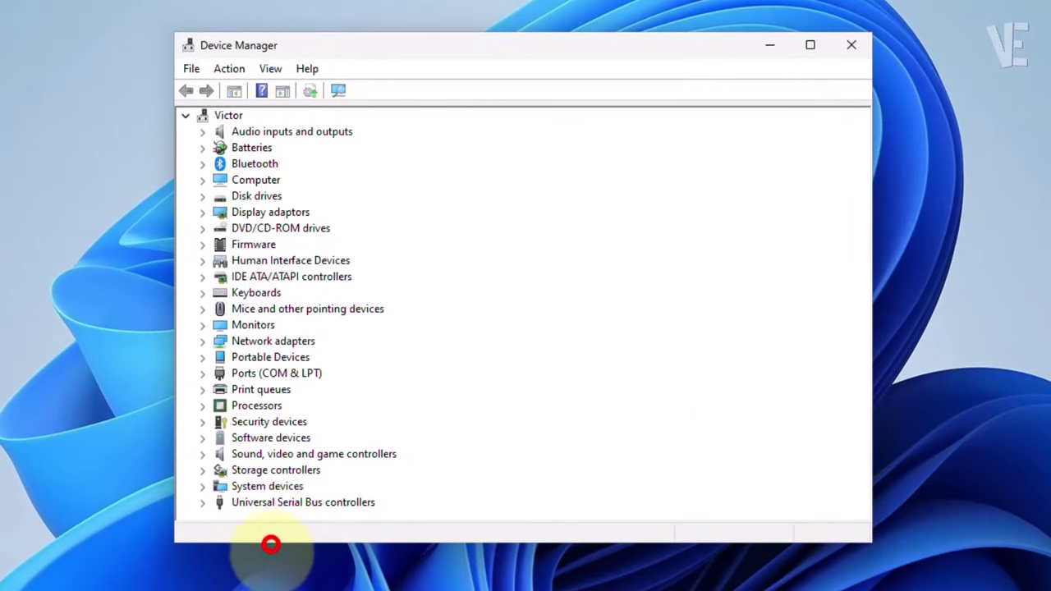
Expand the Universal Serial Bus controllers category to show all of its devices
{"action": "left_click", "coordinate": [271, 502]}
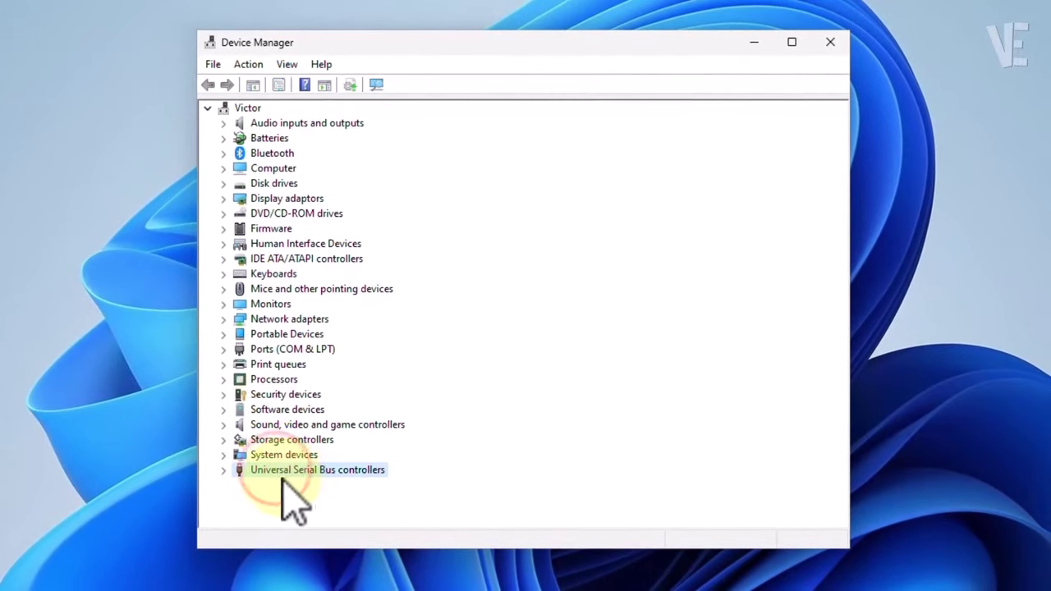
{"action": "left_click", "coordinate": [224, 471]}
{"action": "left_click", "coordinate": [843, 296]}
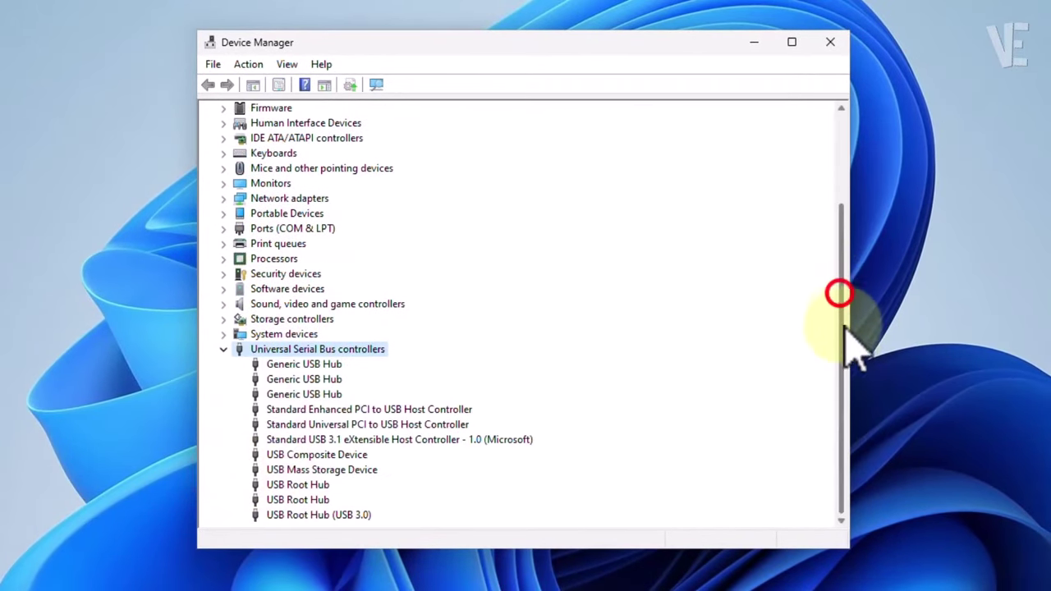
Run an automatic driver search for the Standard Enhanced PCI to USB Host Controller and close the update wizard
{"action": "left_click", "coordinate": [286, 340]}
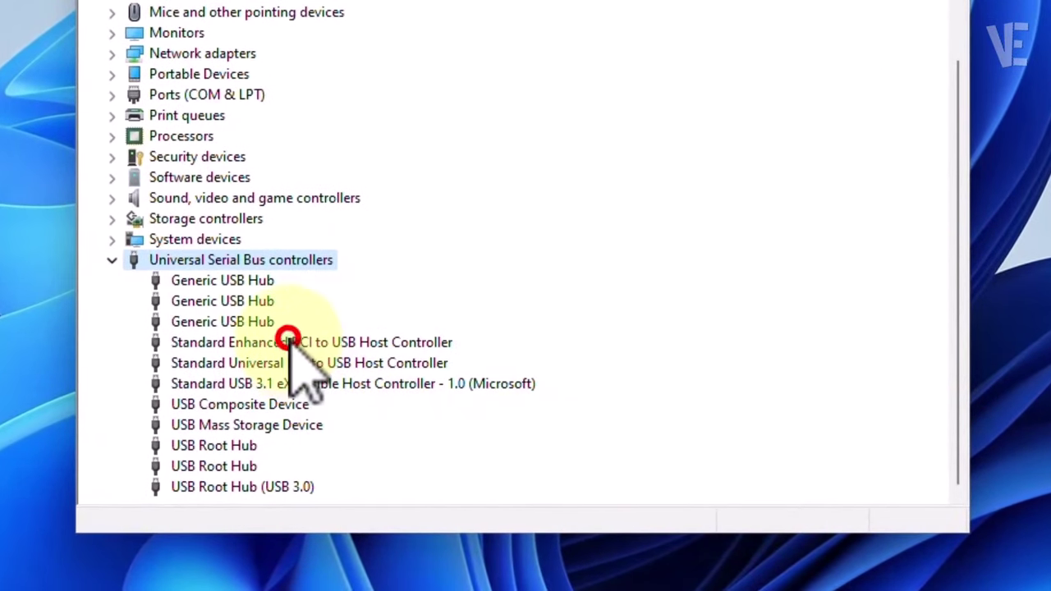
{"action": "right_click", "coordinate": [238, 344]}
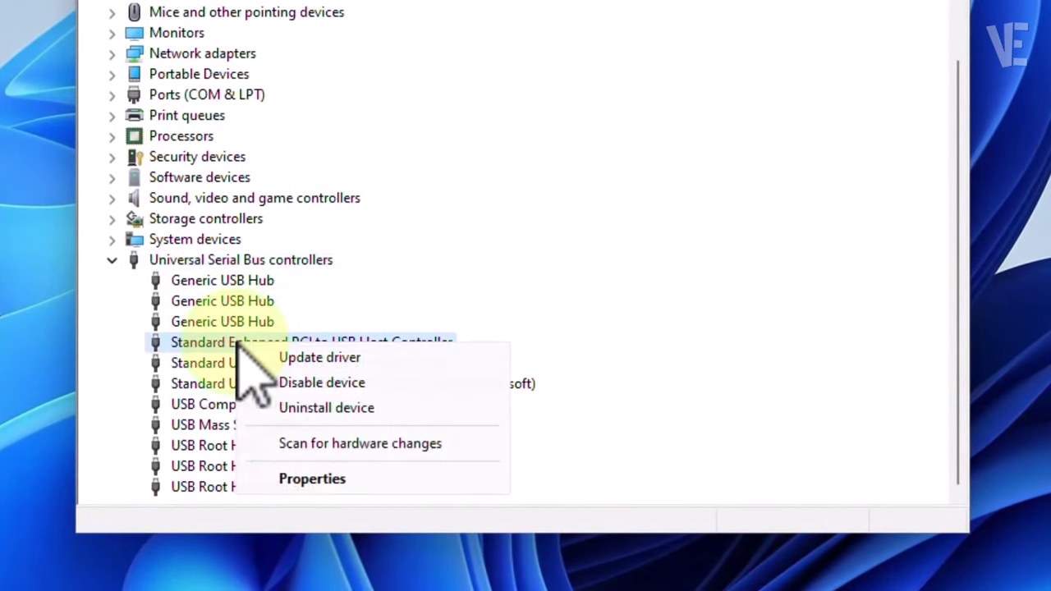
{"action": "left_click", "coordinate": [353, 360]}
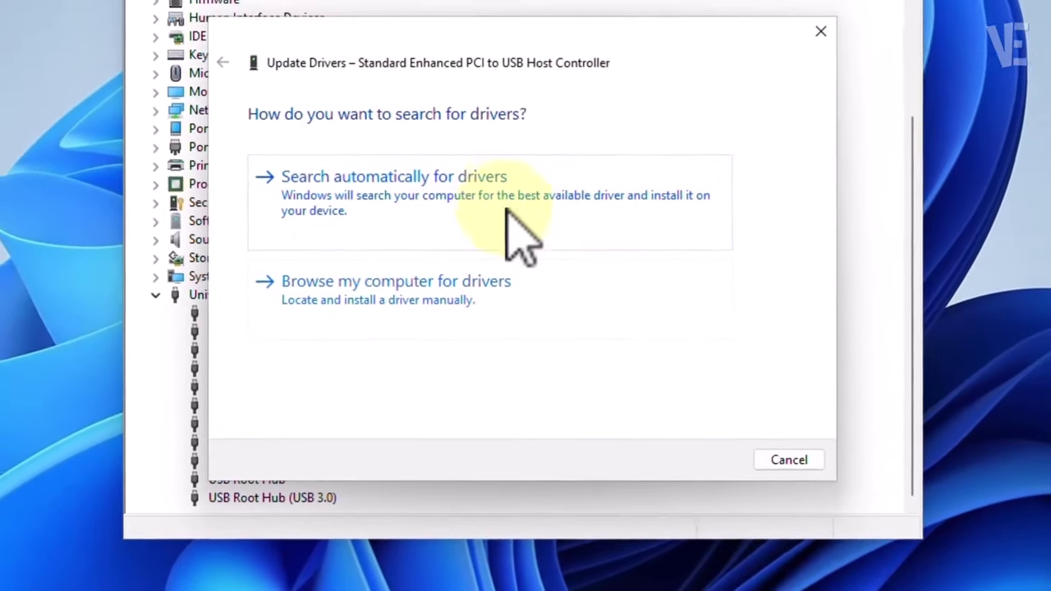
{"action": "left_click", "coordinate": [472, 152]}
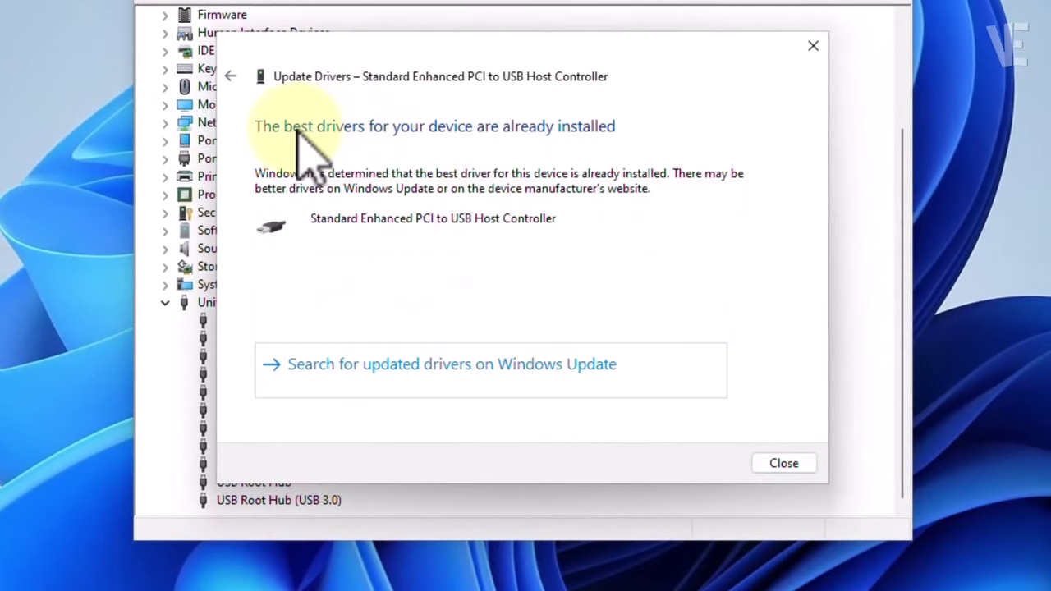
{"action": "left_click", "coordinate": [813, 45]}
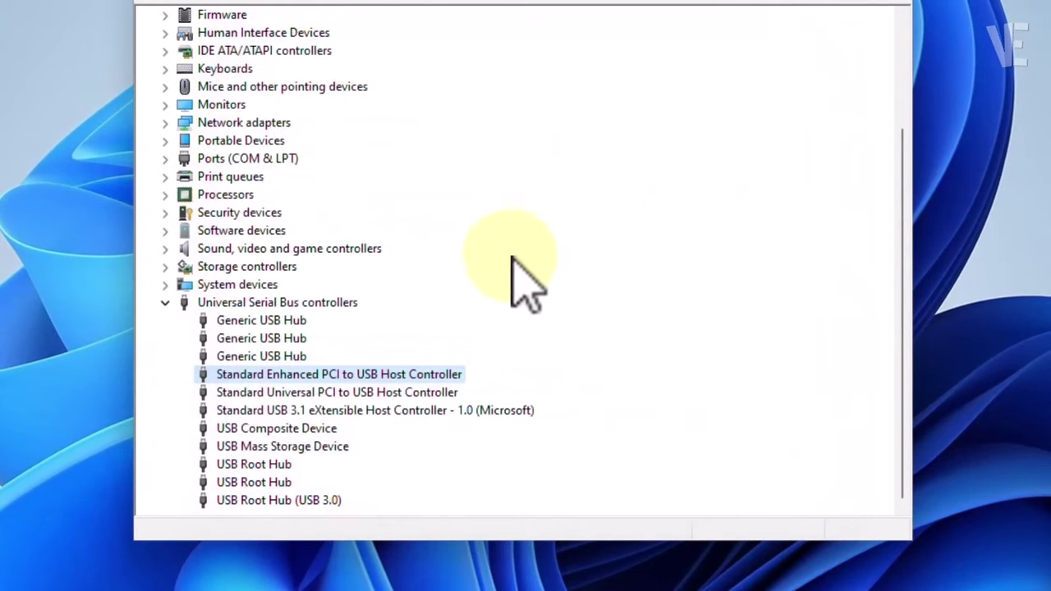
Update the Standard Enhanced PCI to USB Host Controller driver from the local Documents folder including subfolders, and close the wizard and Device Manager
{"action": "right_click", "coordinate": [343, 375]}
{"action": "left_click", "coordinate": [415, 384]}
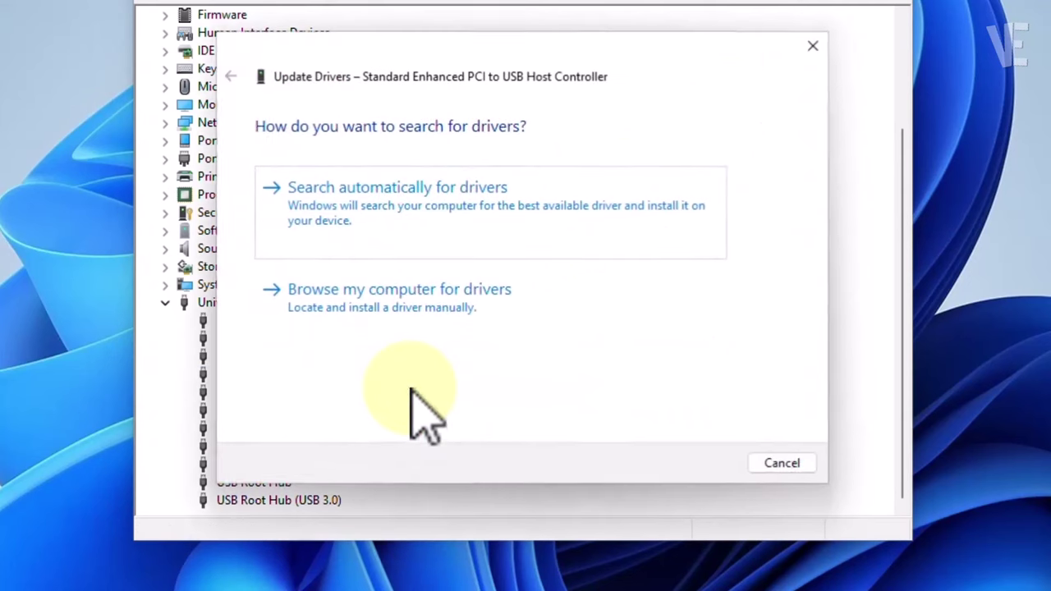
{"action": "left_click", "coordinate": [427, 304]}
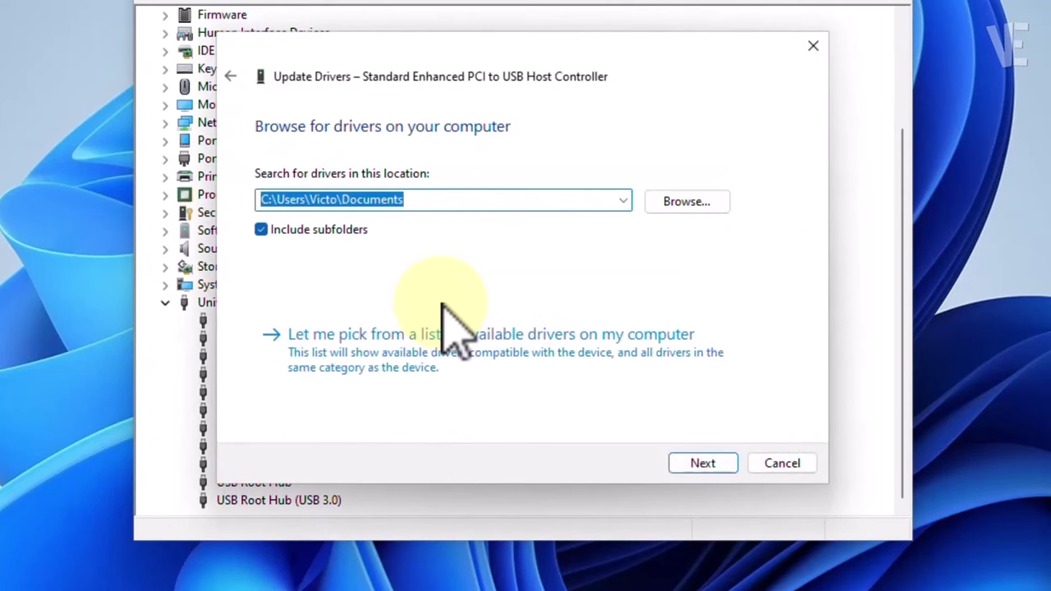
{"action": "left_click", "coordinate": [700, 465]}
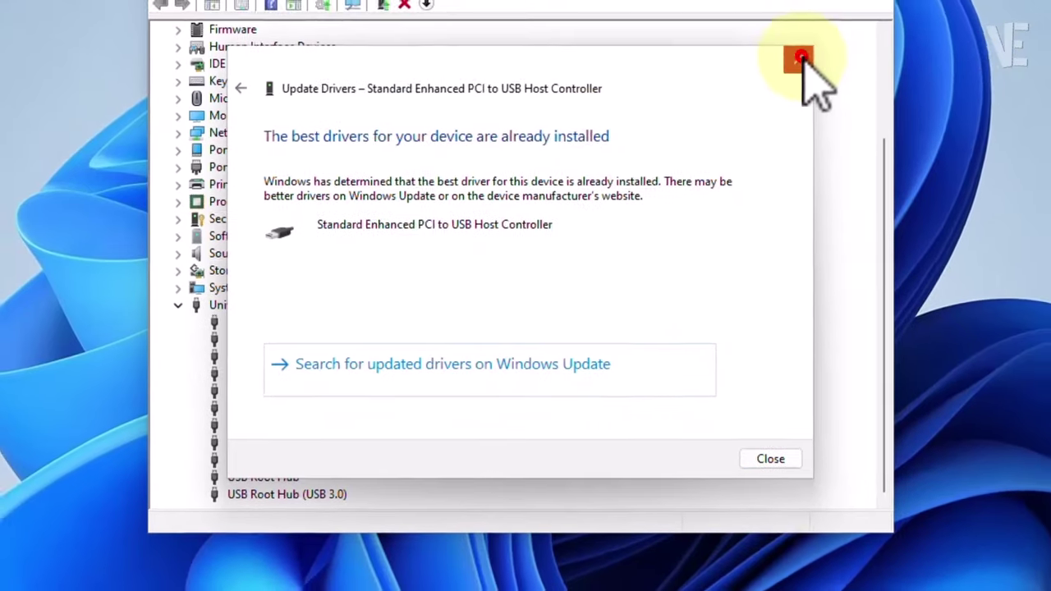
{"action": "left_click", "coordinate": [813, 45]}
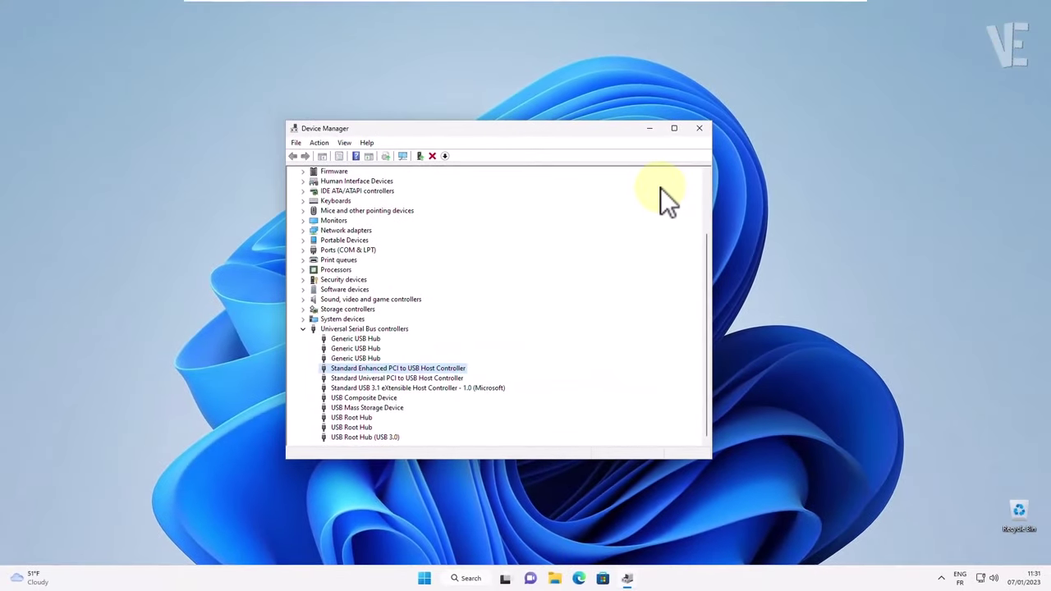
{"action": "left_click", "coordinate": [700, 128]}
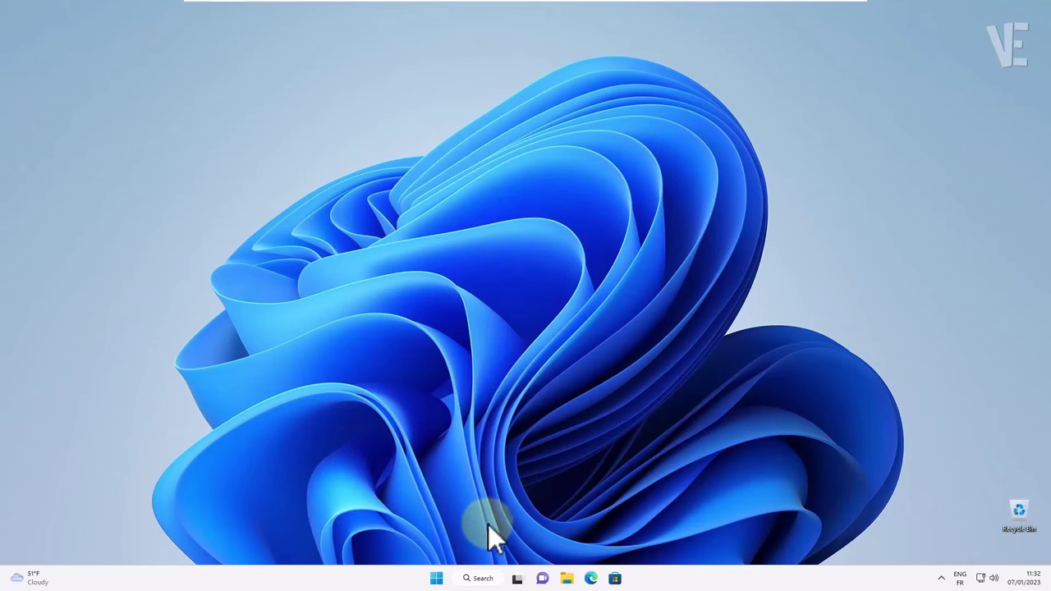
Reopen Device Manager from the recent searches, move its window toward the desktop's middle and expand the Universal Serial Bus controllers category
{"action": "left_click", "coordinate": [479, 579]}
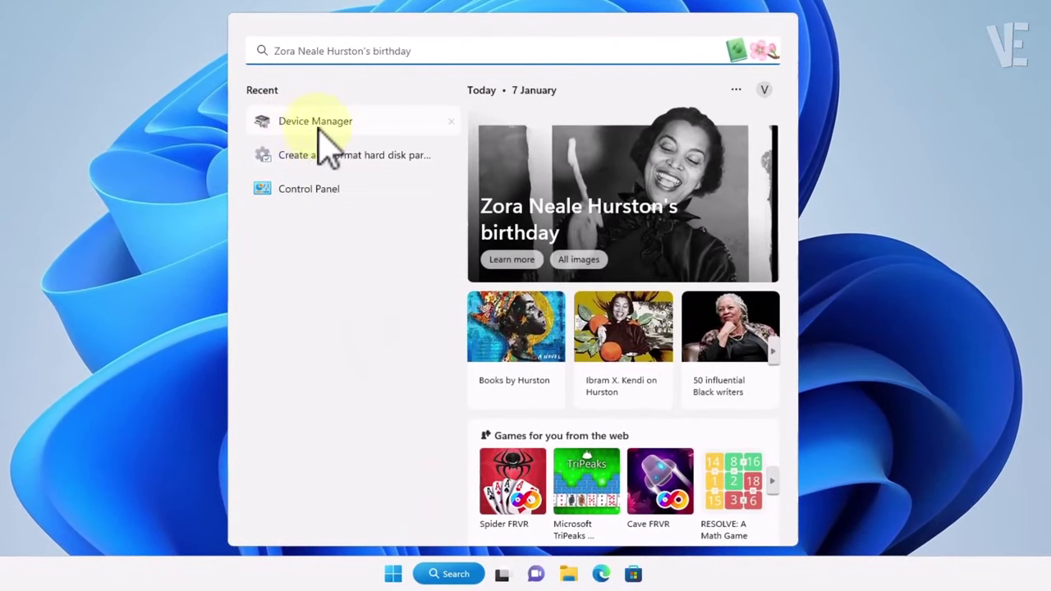
{"action": "left_click", "coordinate": [329, 122]}
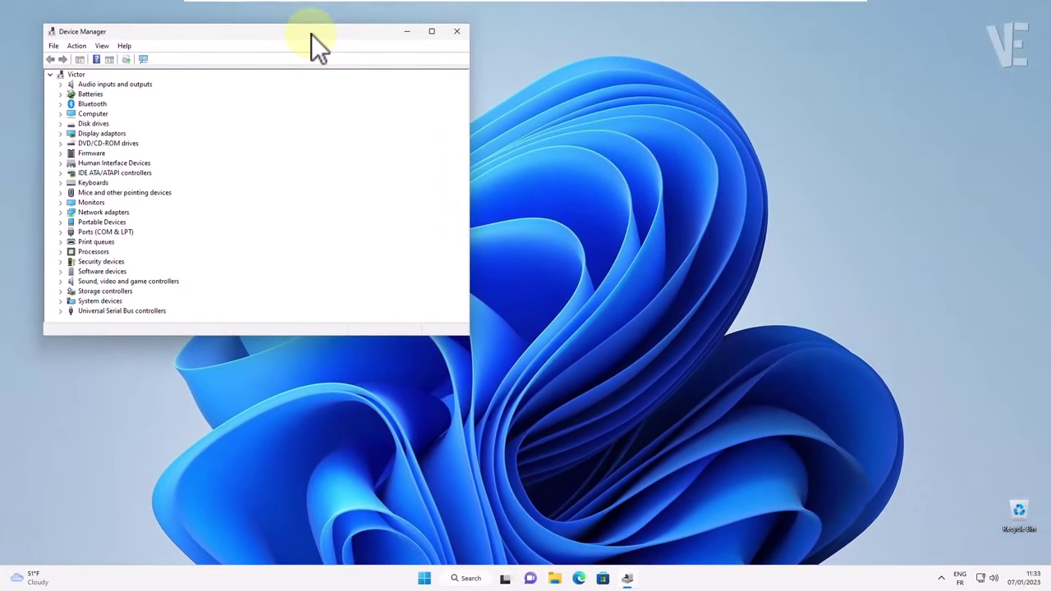
{"action": "left_click_drag", "start_coordinate": [312, 34], "coordinate": [455, 101]}
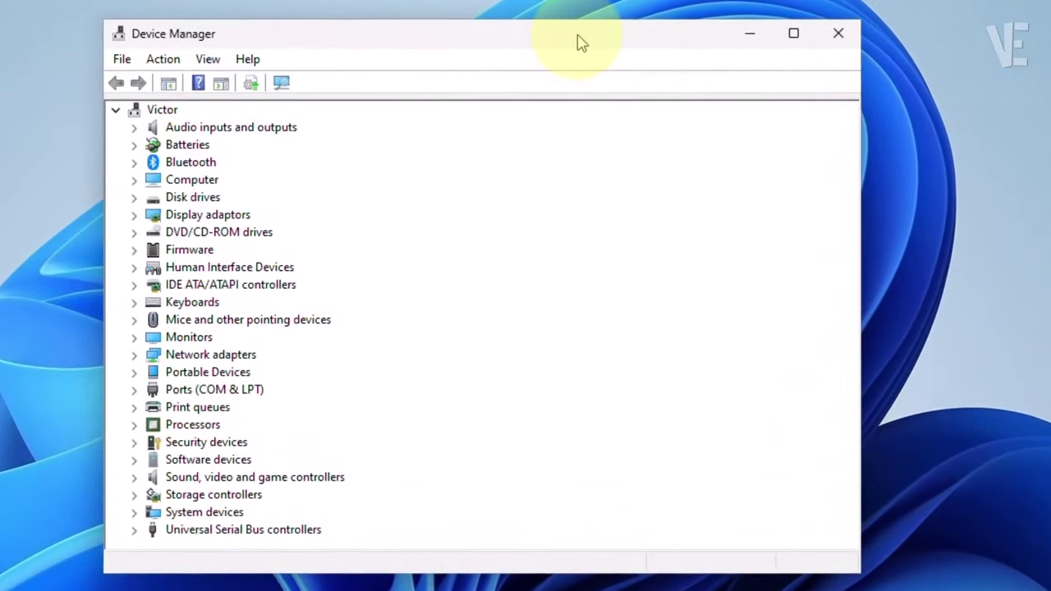
{"action": "left_click", "coordinate": [277, 529]}
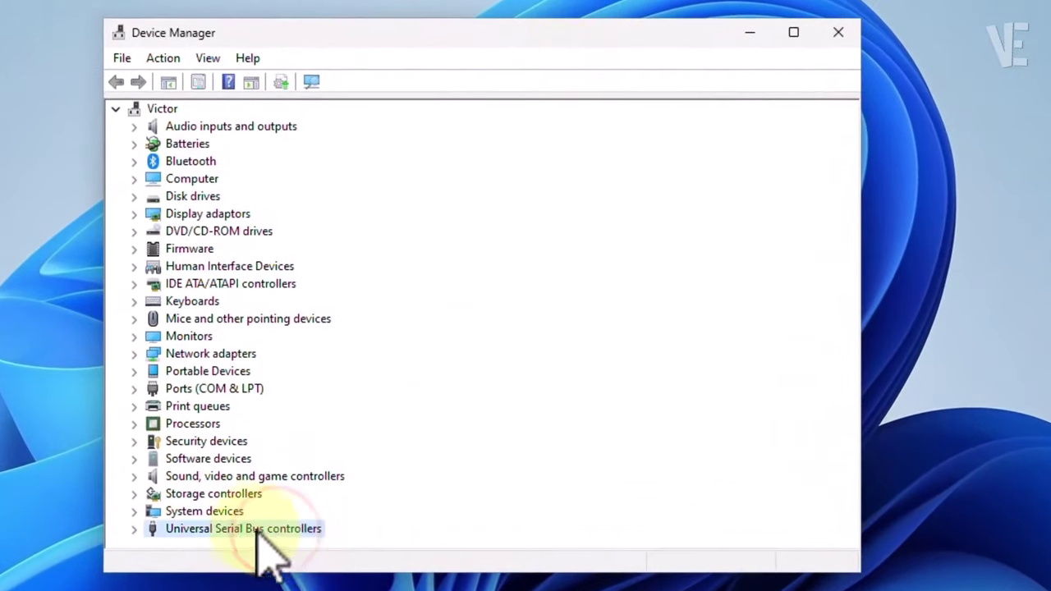
{"action": "left_click", "coordinate": [135, 528]}
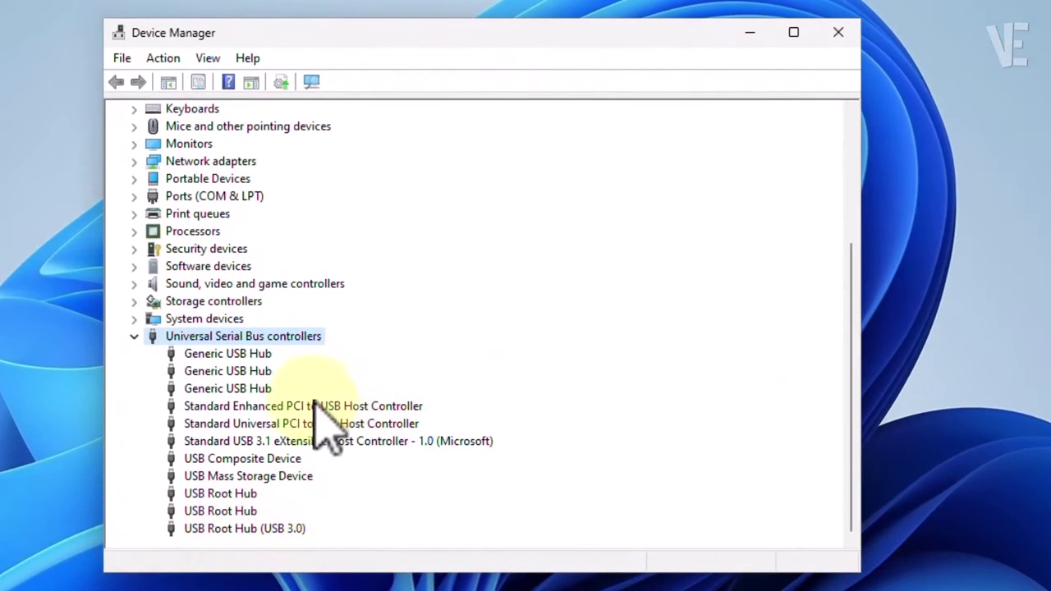
Uninstall the Standard Enhanced PCI to USB Host Controller device and close Device Manager
{"action": "right_click", "coordinate": [261, 408]}
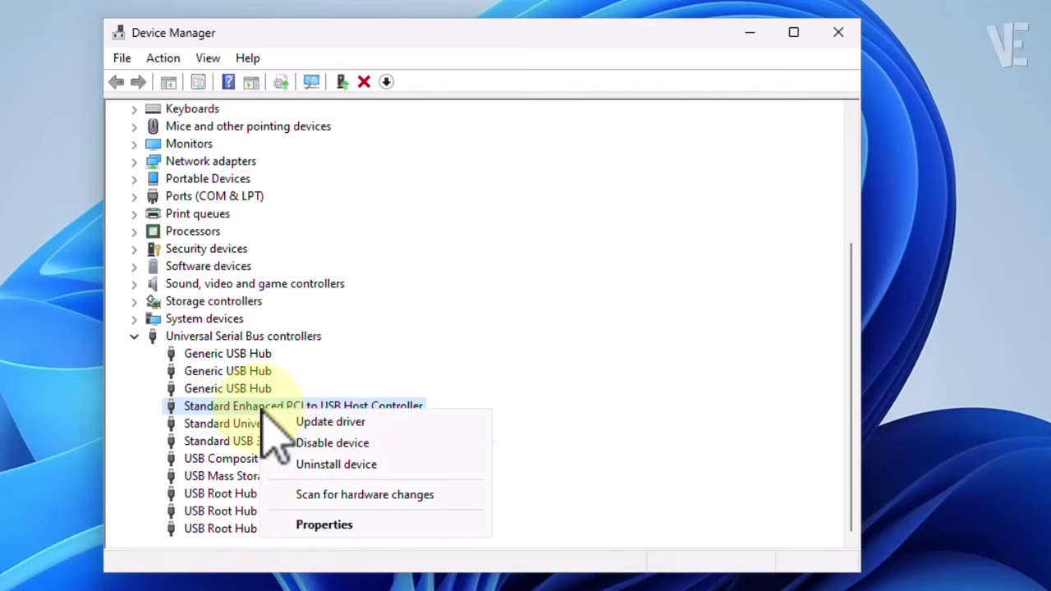
{"action": "left_click", "coordinate": [332, 465]}
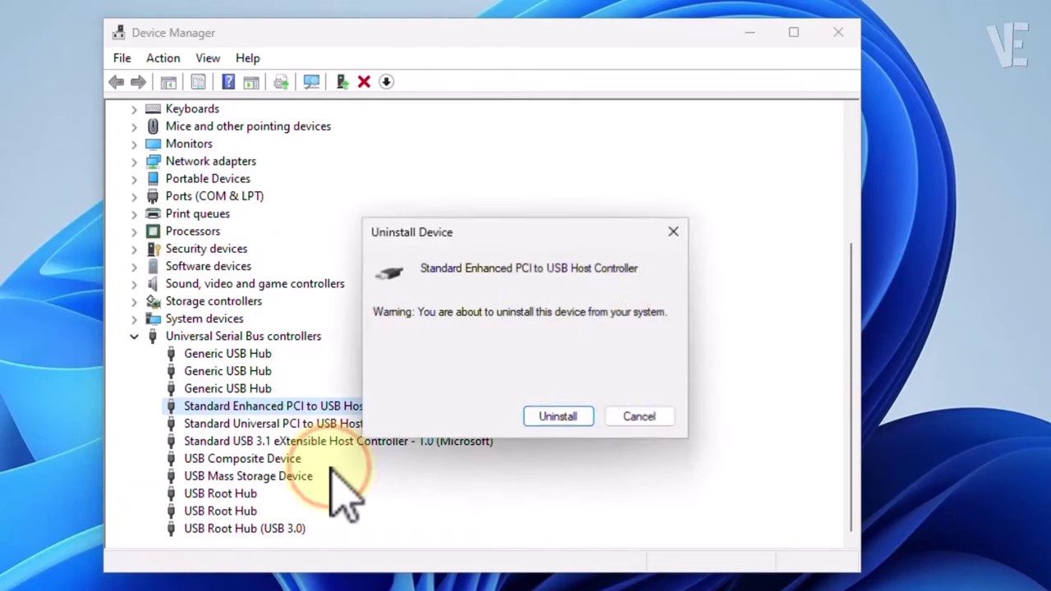
{"action": "left_click", "coordinate": [569, 418]}
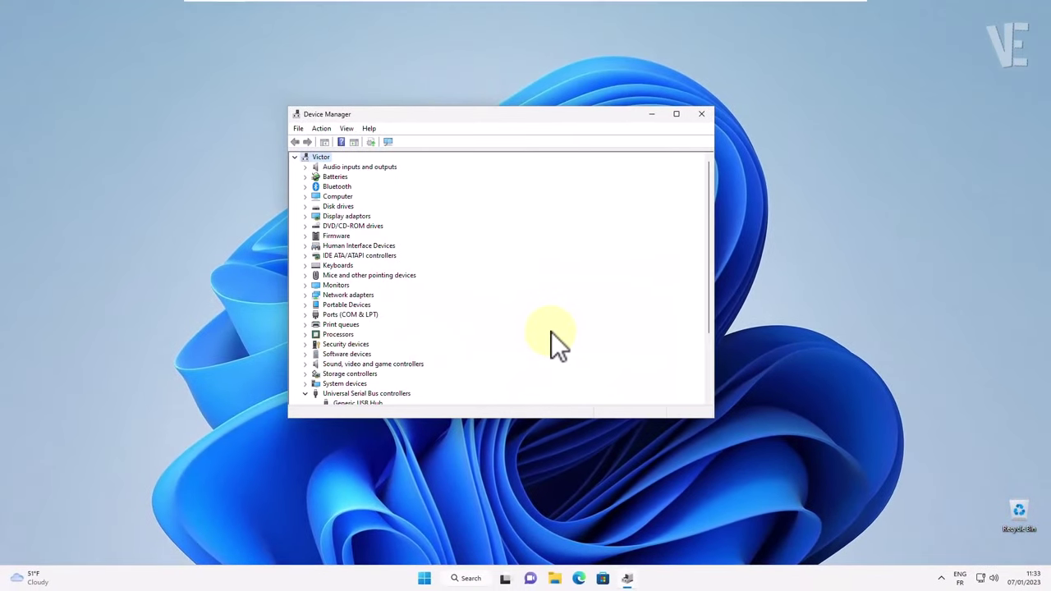
{"action": "left_click", "coordinate": [701, 115]}
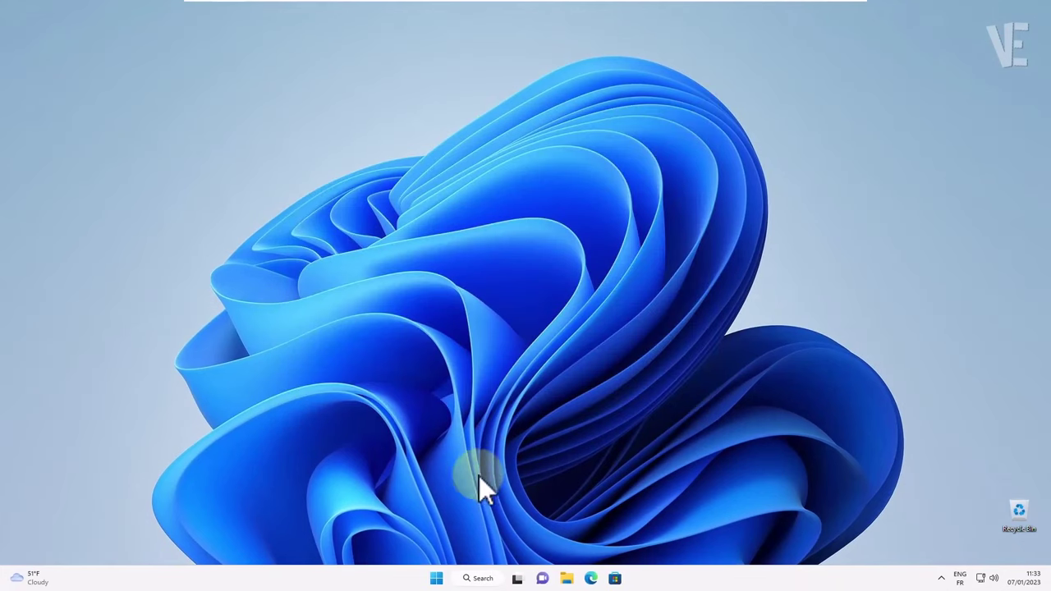
Restart the computer
{"action": "left_click", "coordinate": [433, 578]}
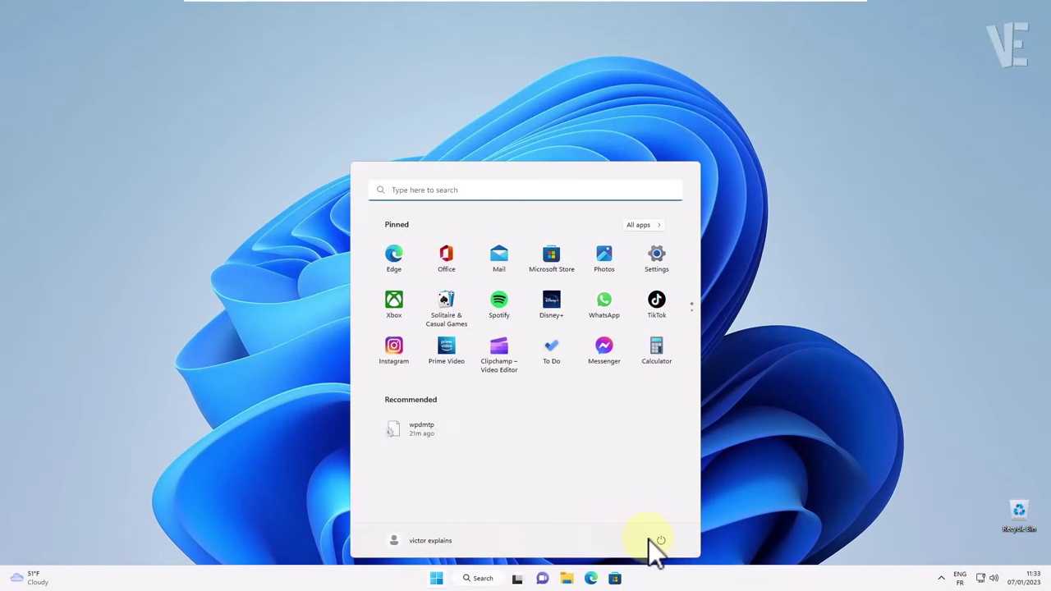
{"action": "left_click", "coordinate": [660, 518]}
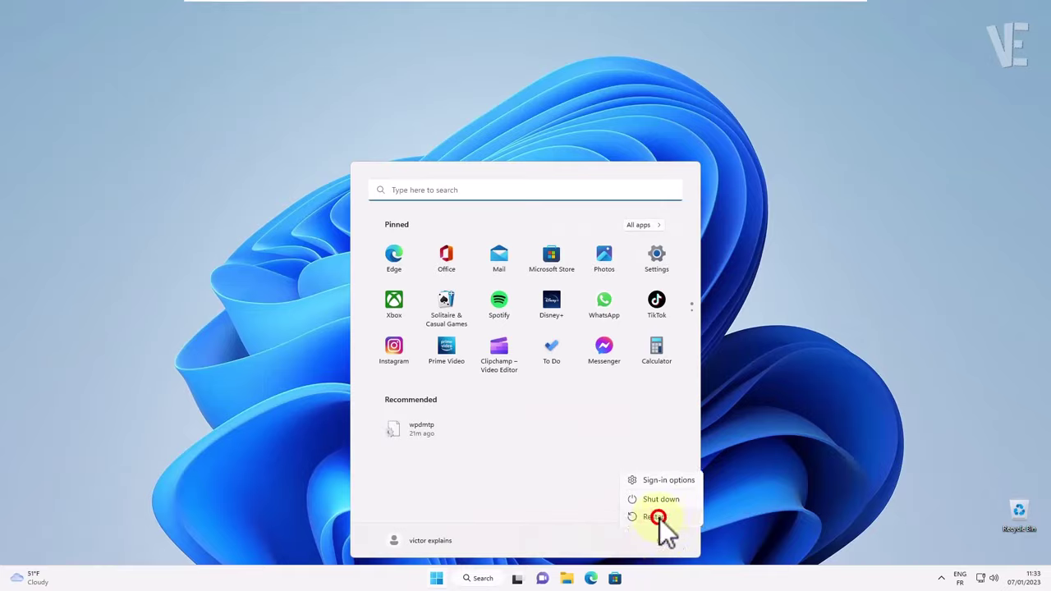